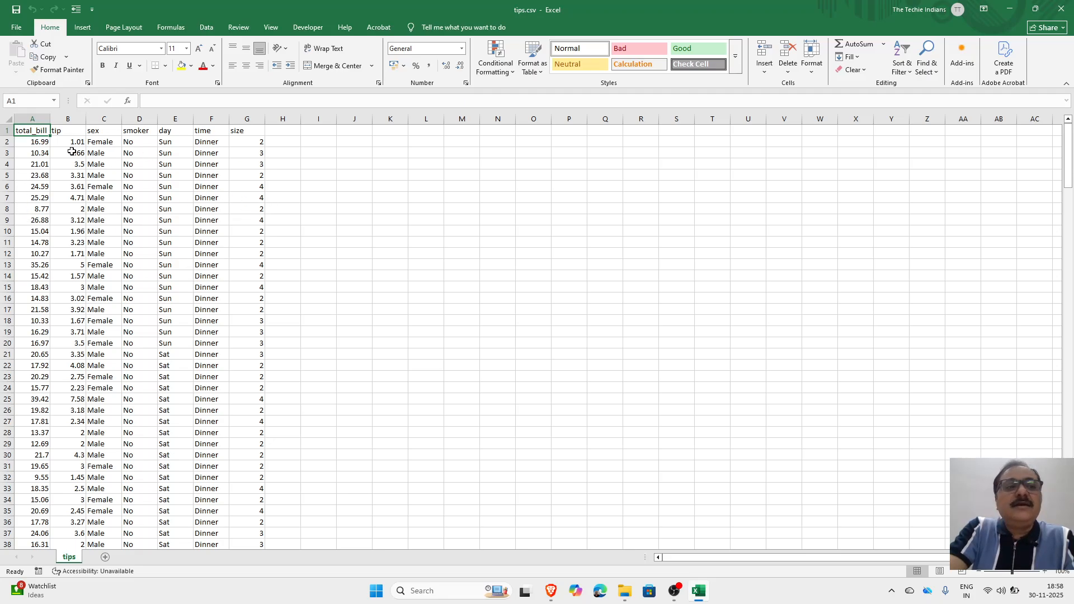
# Review the column headers of the tips dataset from total_bill through size
pyautogui.click(109, 131)
pyautogui.click(137, 131)
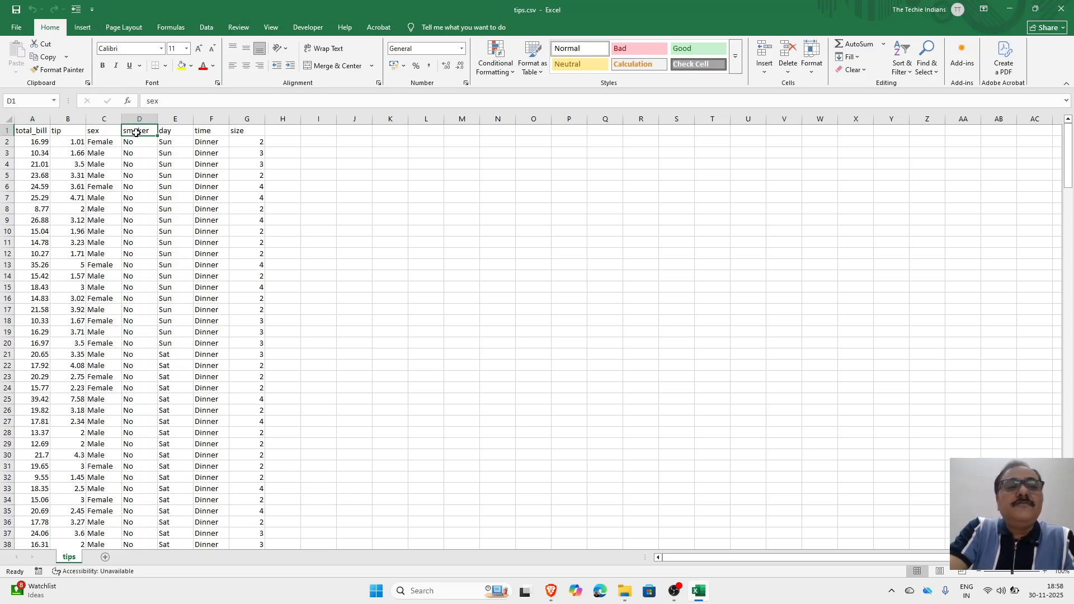
pyautogui.click(170, 133)
pyautogui.click(206, 131)
pyautogui.click(250, 131)
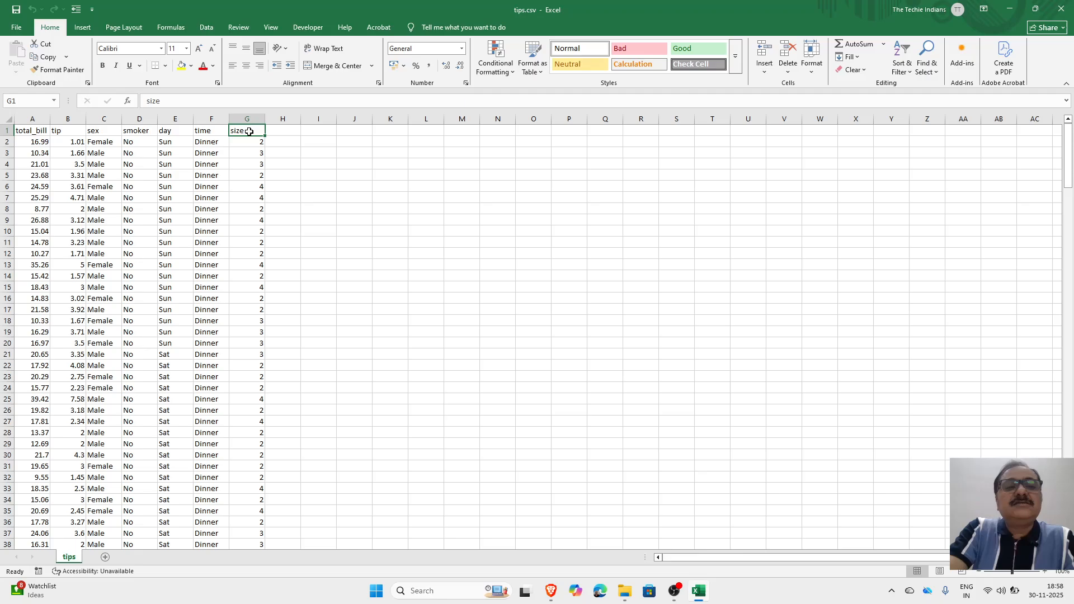
pyautogui.click(32, 129)
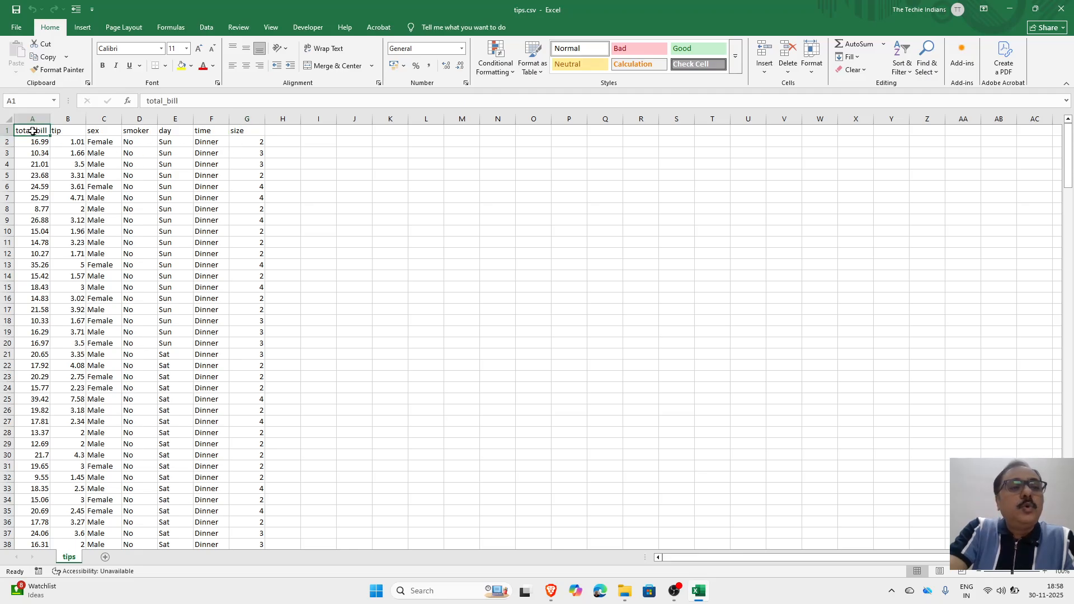
# Examine the first data record in row 2, field by field from total bill to party size, and as a whole
pyautogui.click(33, 141)
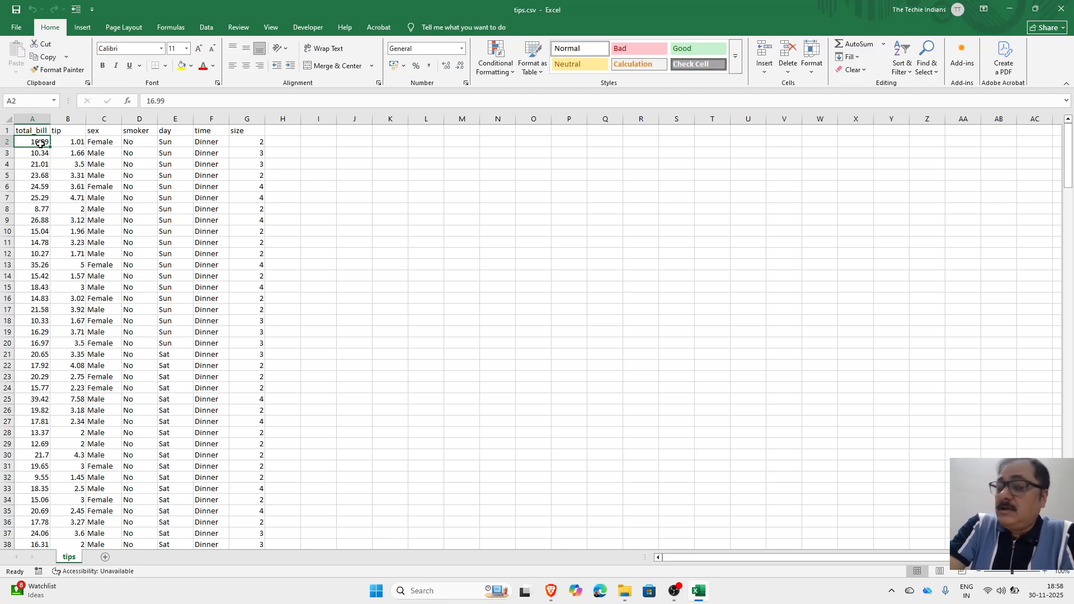
pyautogui.click(64, 144)
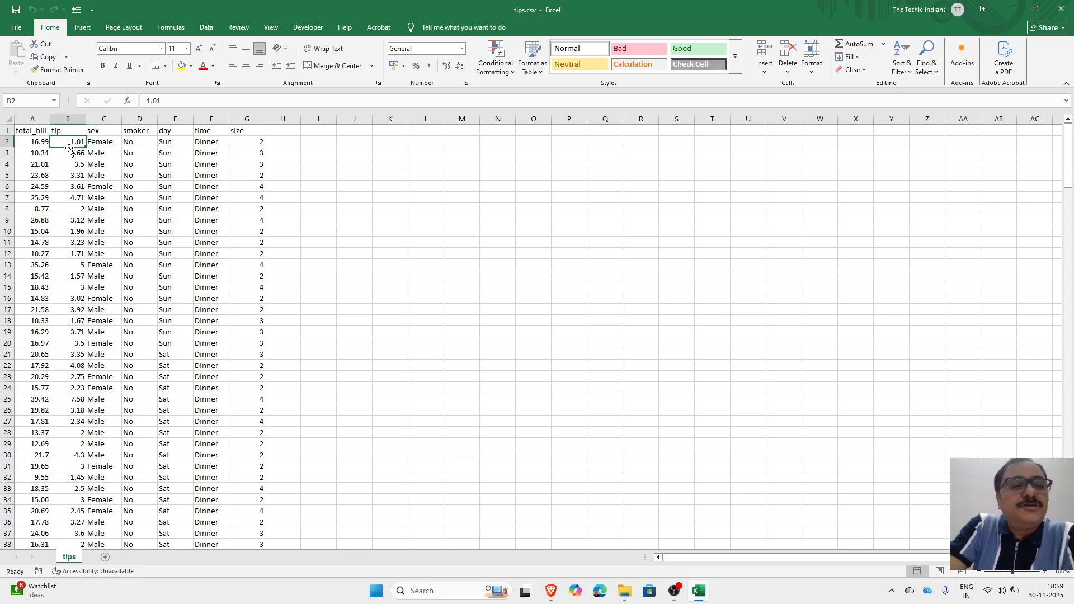
pyautogui.click(107, 143)
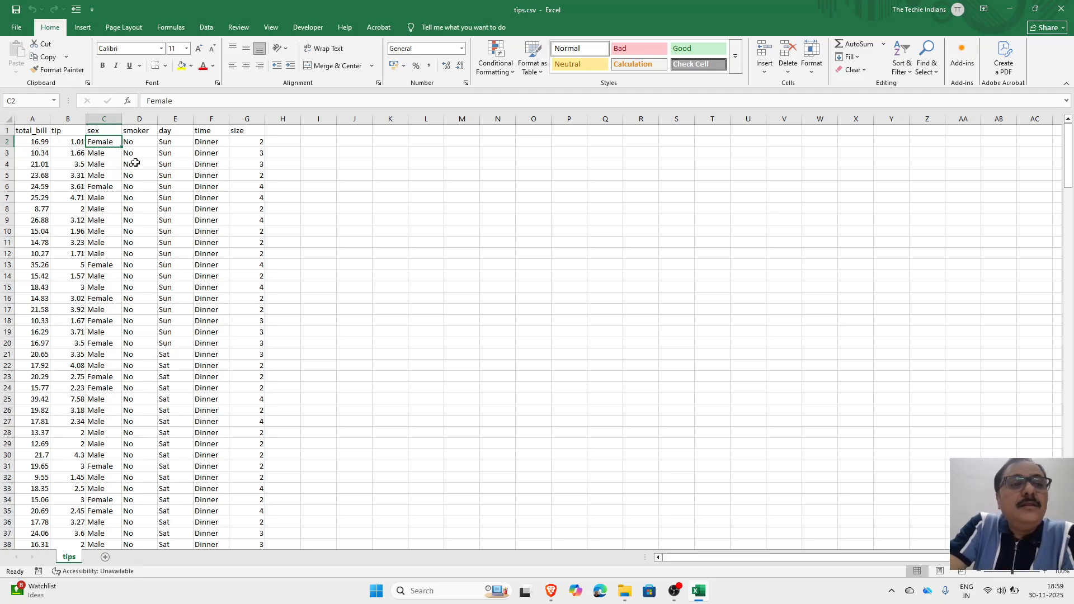
pyautogui.click(136, 141)
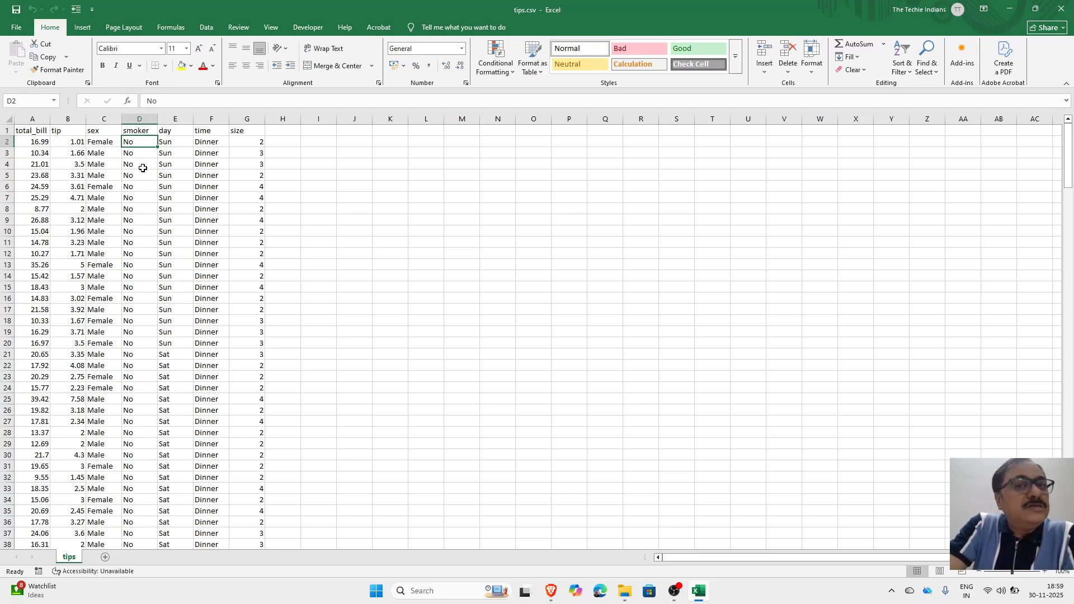
pyautogui.click(183, 143)
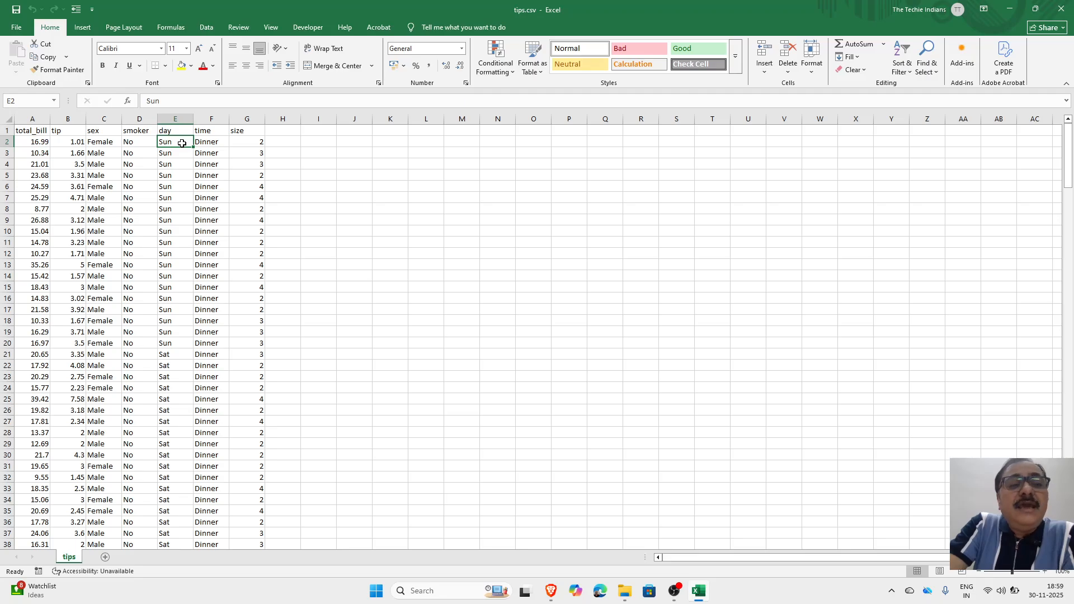
pyautogui.click(212, 142)
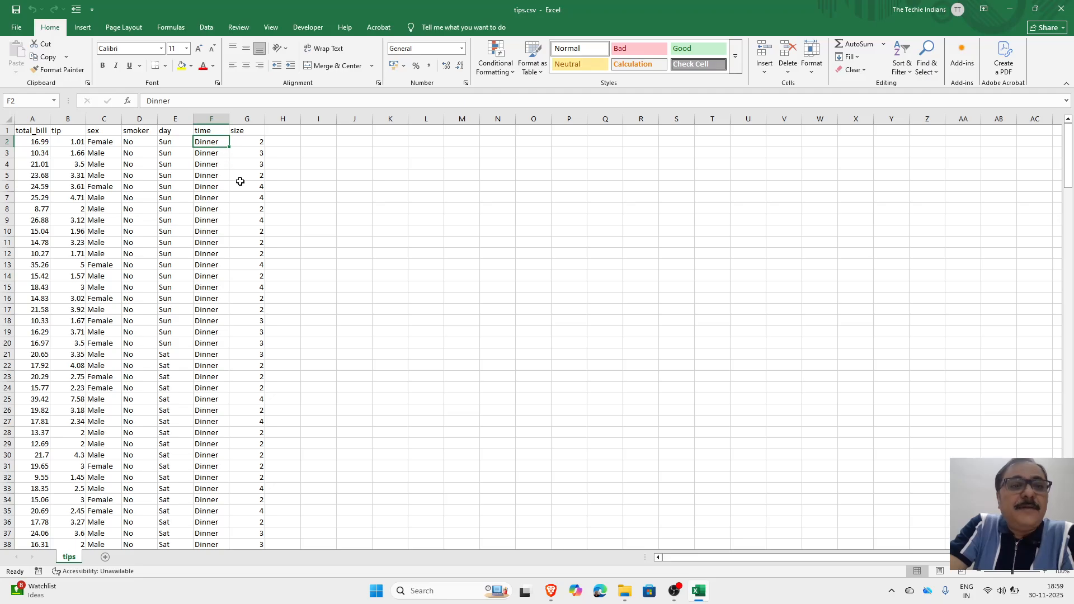
pyautogui.click(249, 143)
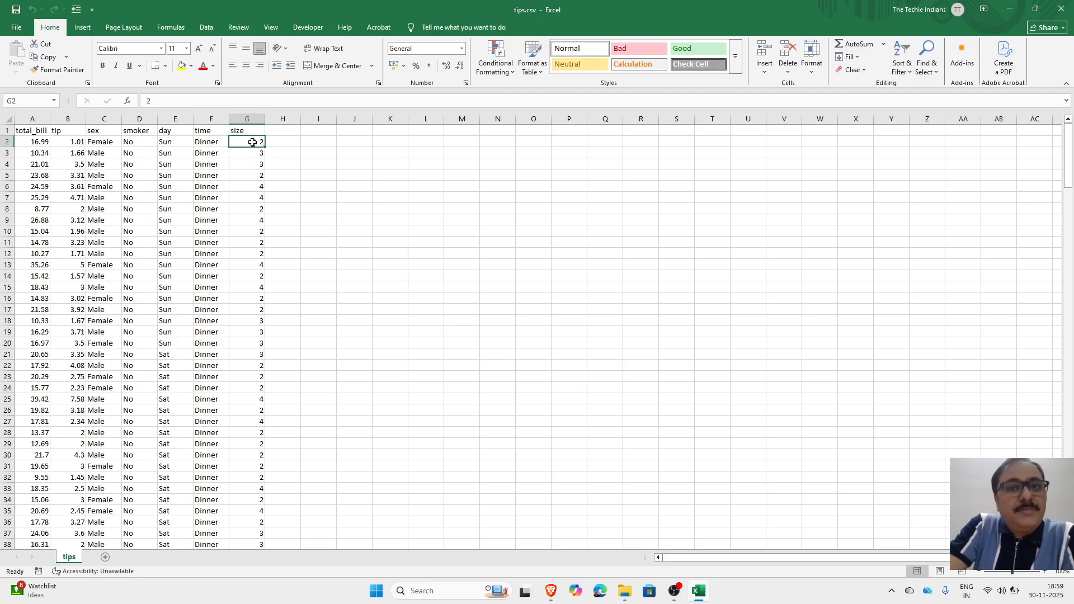
pyautogui.moveTo(35, 142); pyautogui.dragTo(255, 144)
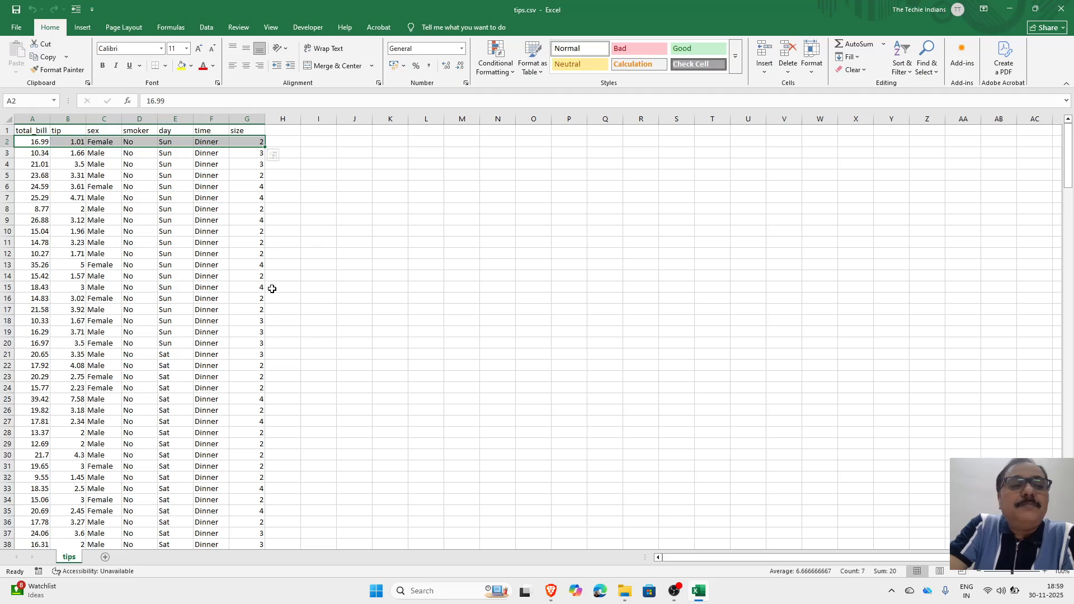
pyautogui.moveTo(1070, 159); pyautogui.dragTo(1070, 134)
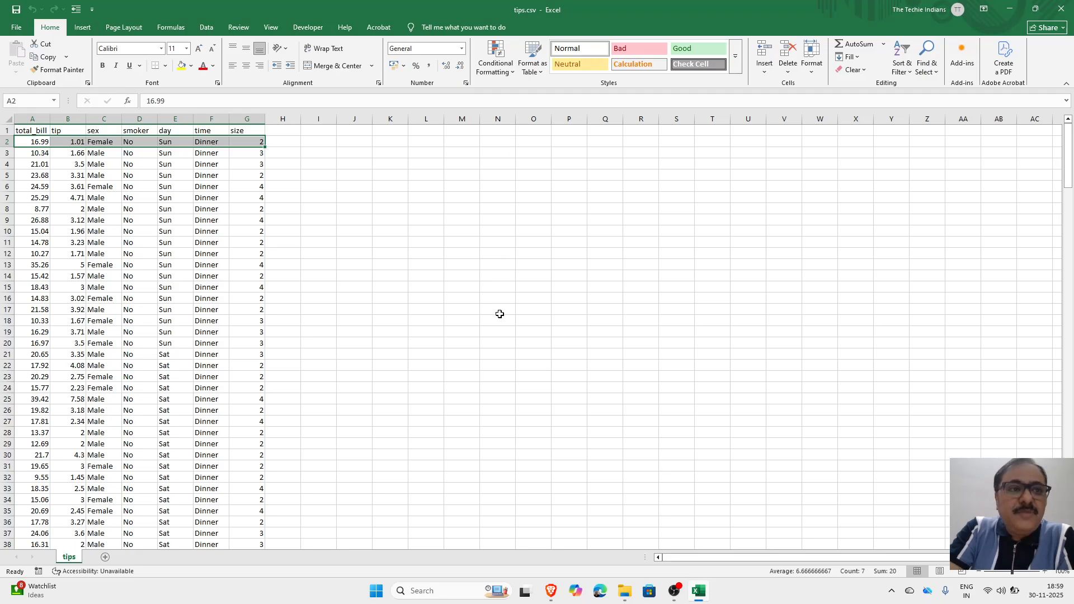
pyautogui.click(344, 188)
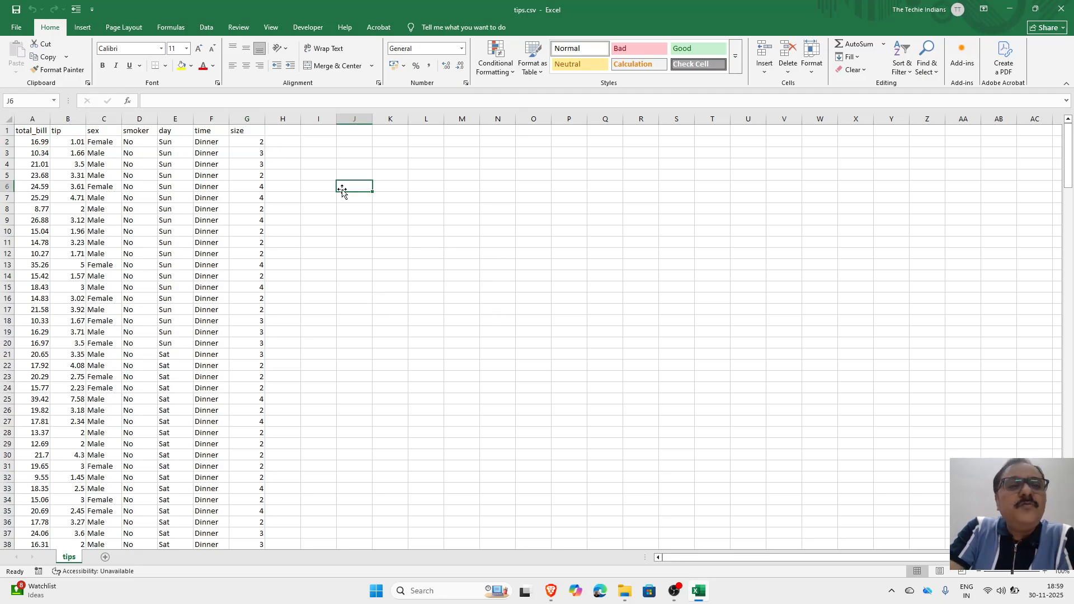
# Save the CSV data to the Desktop as tips.xlsx in Excel Workbook format and close the workbook
pyautogui.click(16, 27)
pyautogui.click(53, 181)
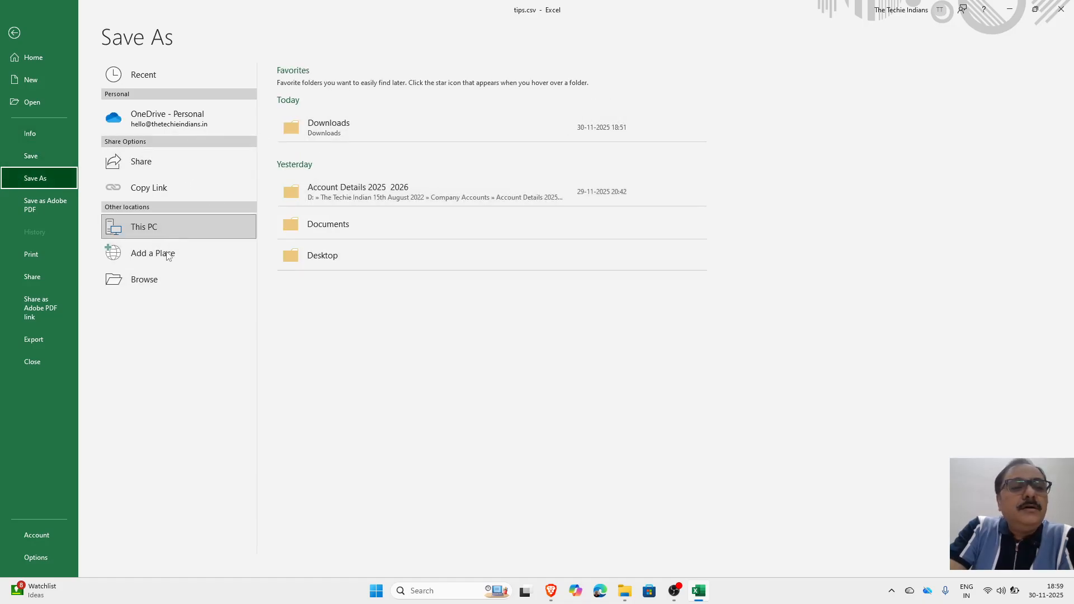
pyautogui.click(164, 277)
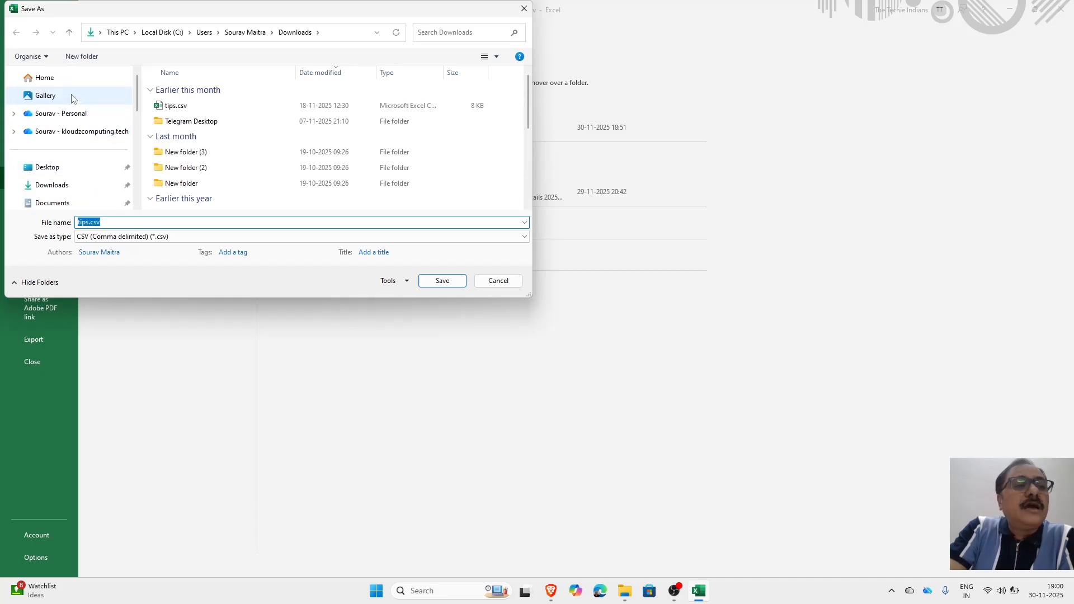
pyautogui.click(64, 173)
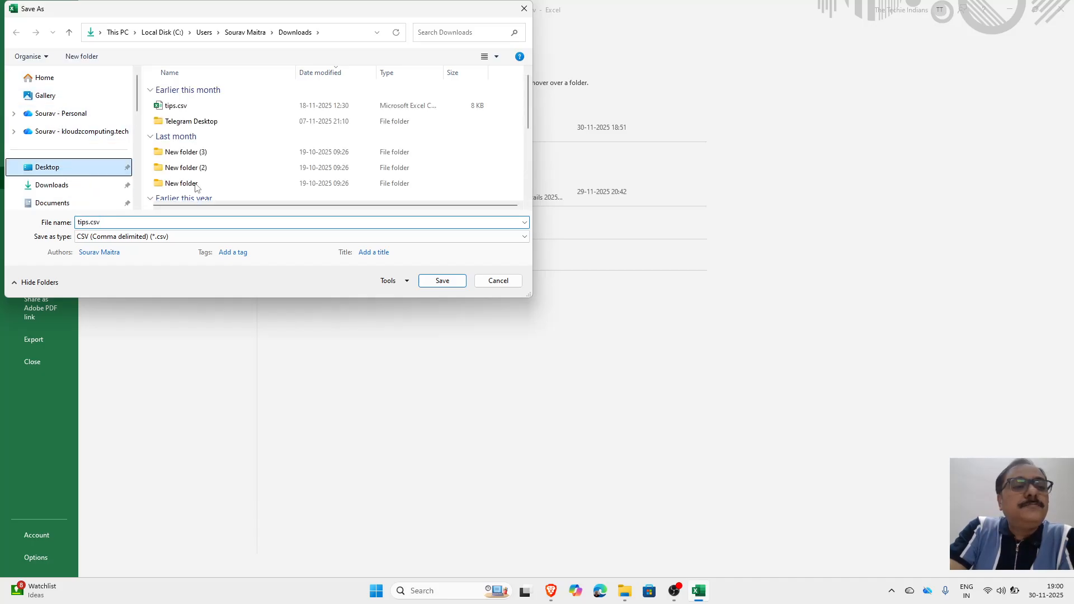
pyautogui.click(254, 237)
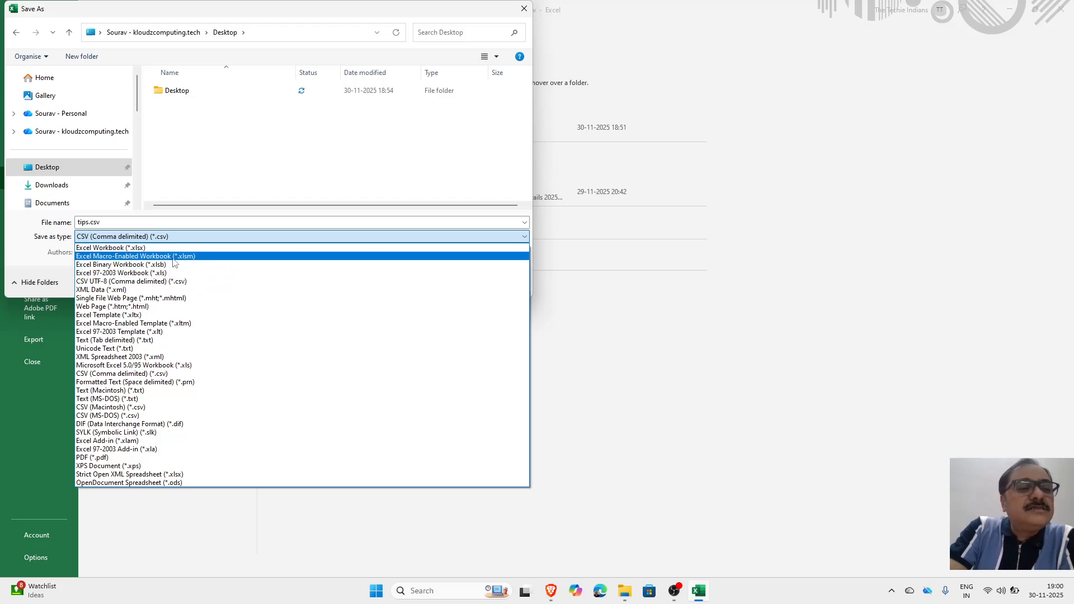
pyautogui.click(206, 248)
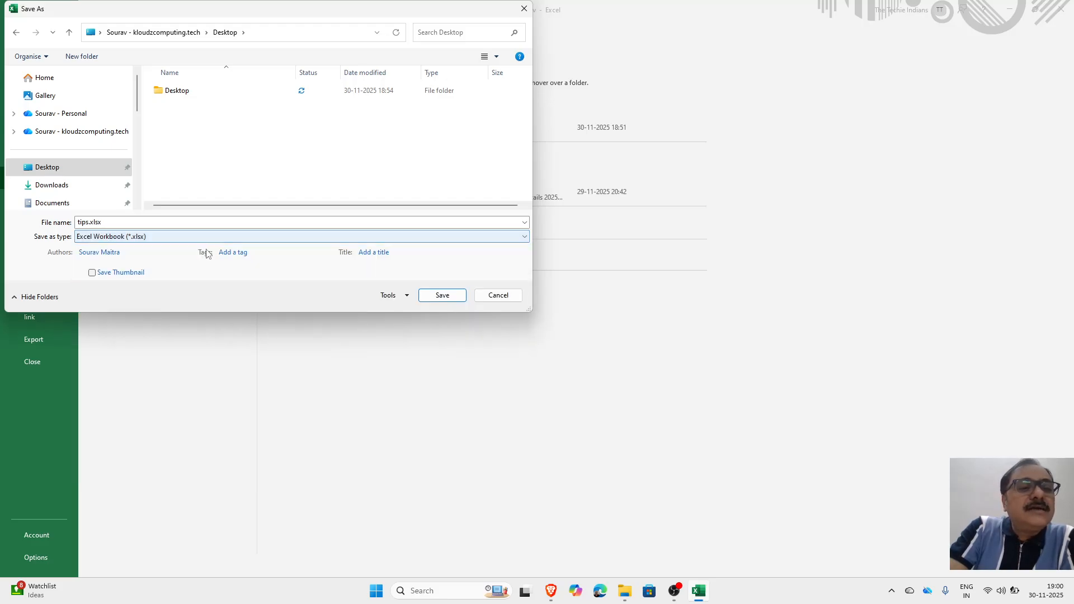
pyautogui.click(443, 295)
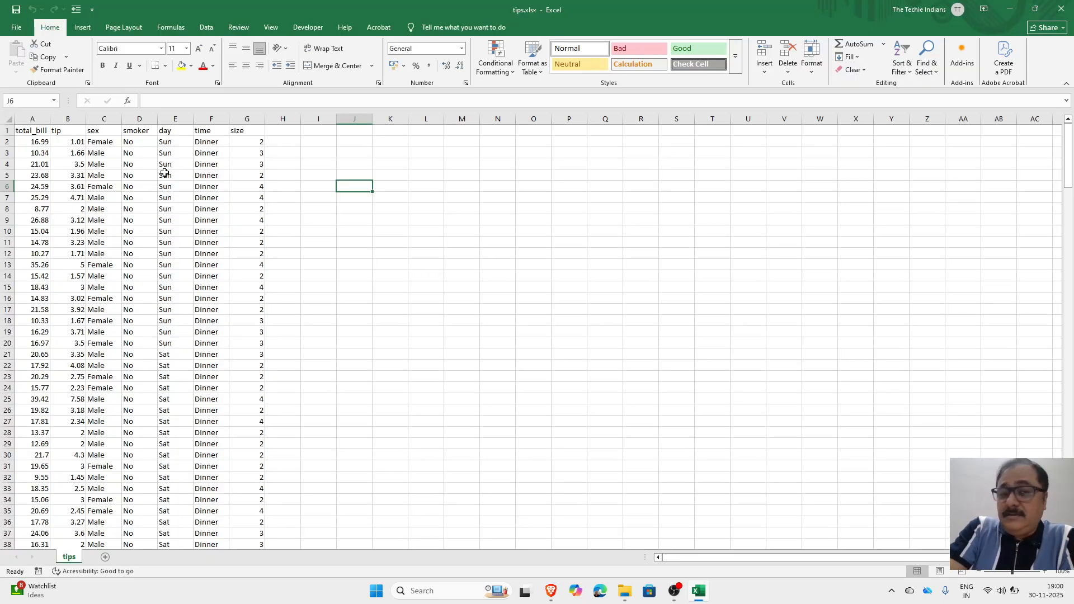
pyautogui.click(1062, 8)
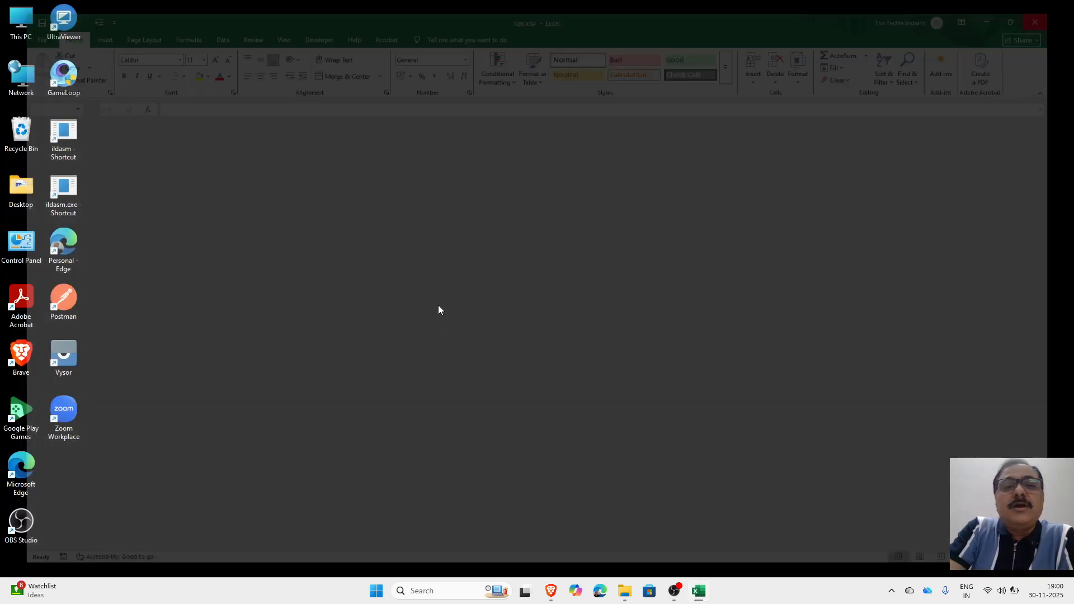
# Start a blank report in Power BI Desktop and collapse the Visualizations pane
pyautogui.click(448, 599)
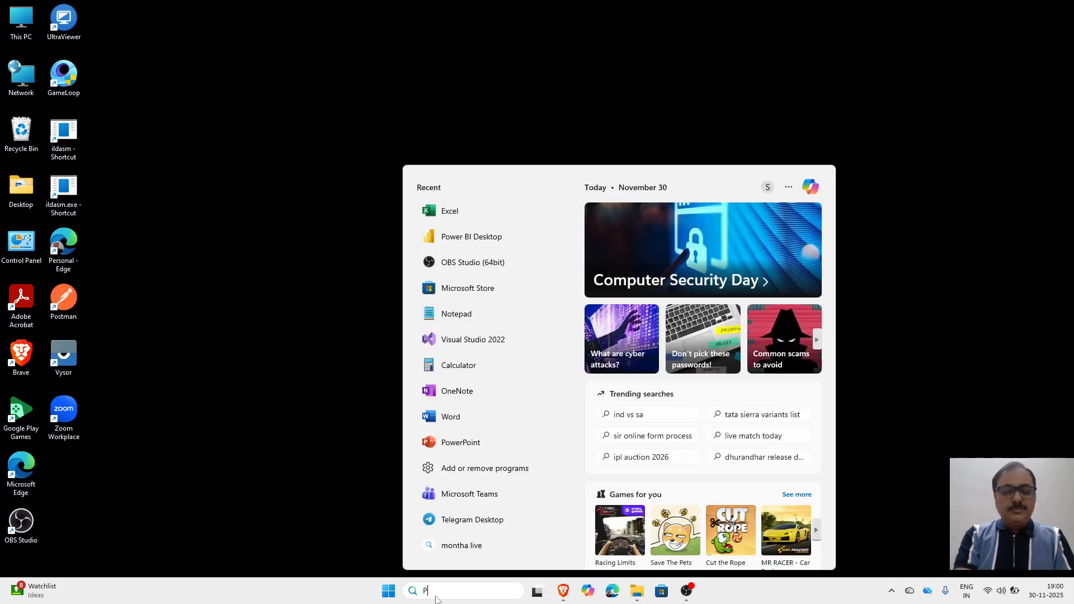
pyautogui.write('Power BI')
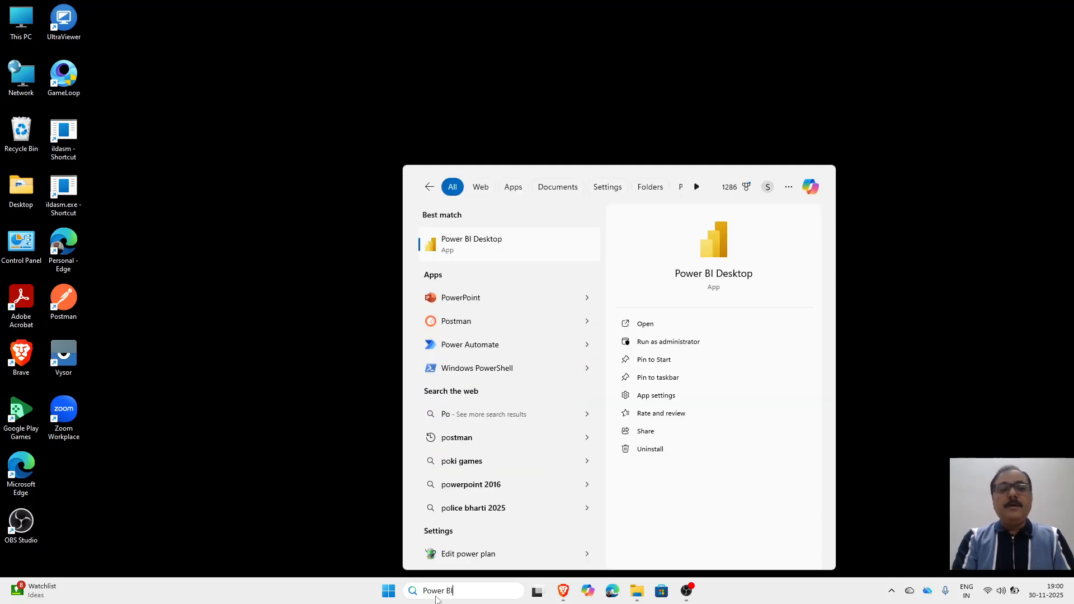
pyautogui.click(479, 244)
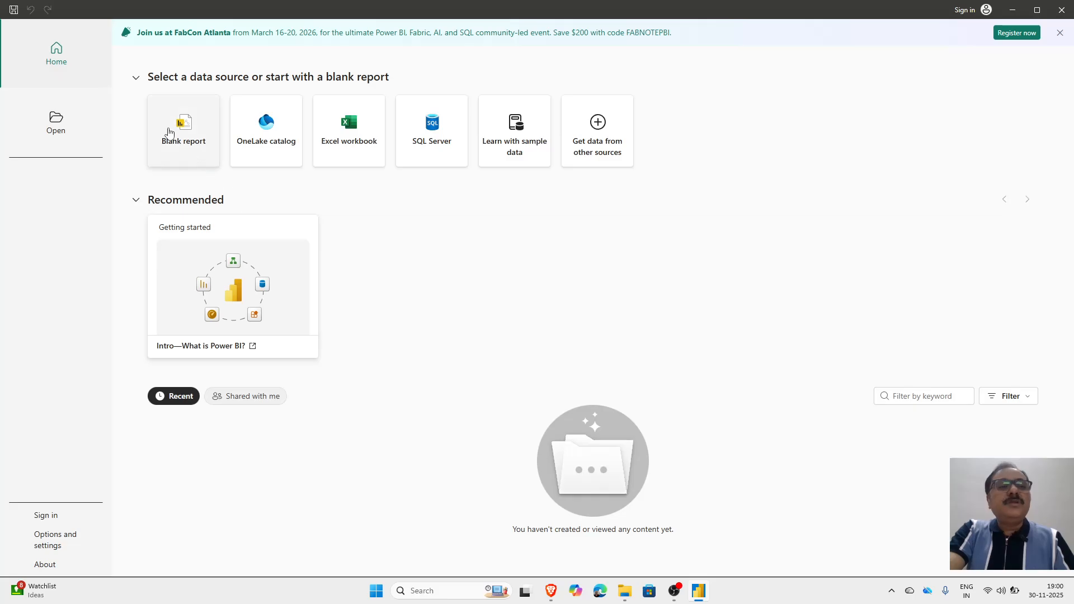
pyautogui.click(192, 143)
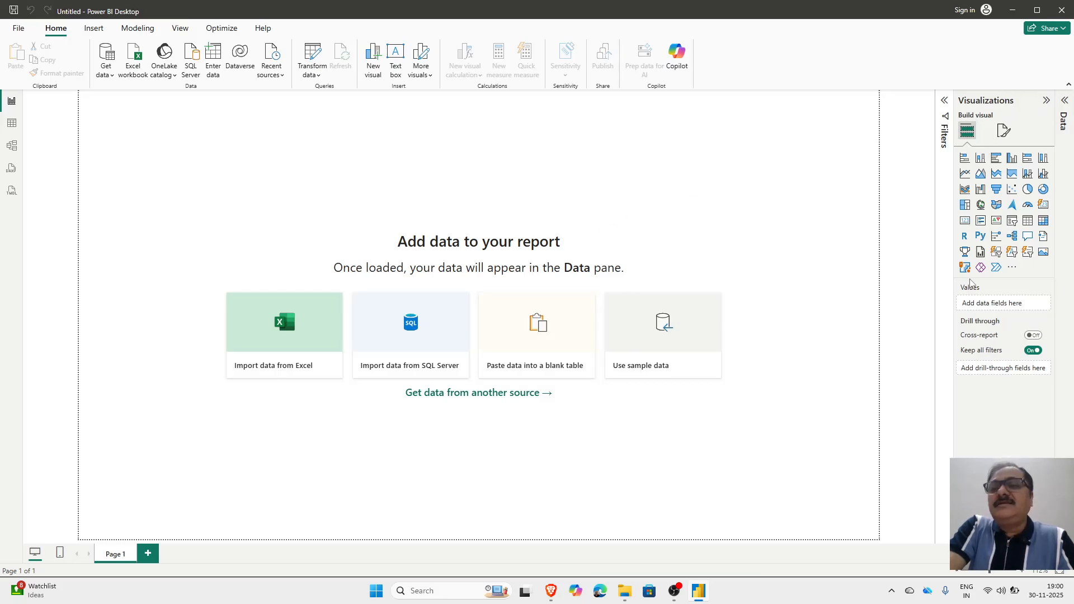
pyautogui.click(1045, 100)
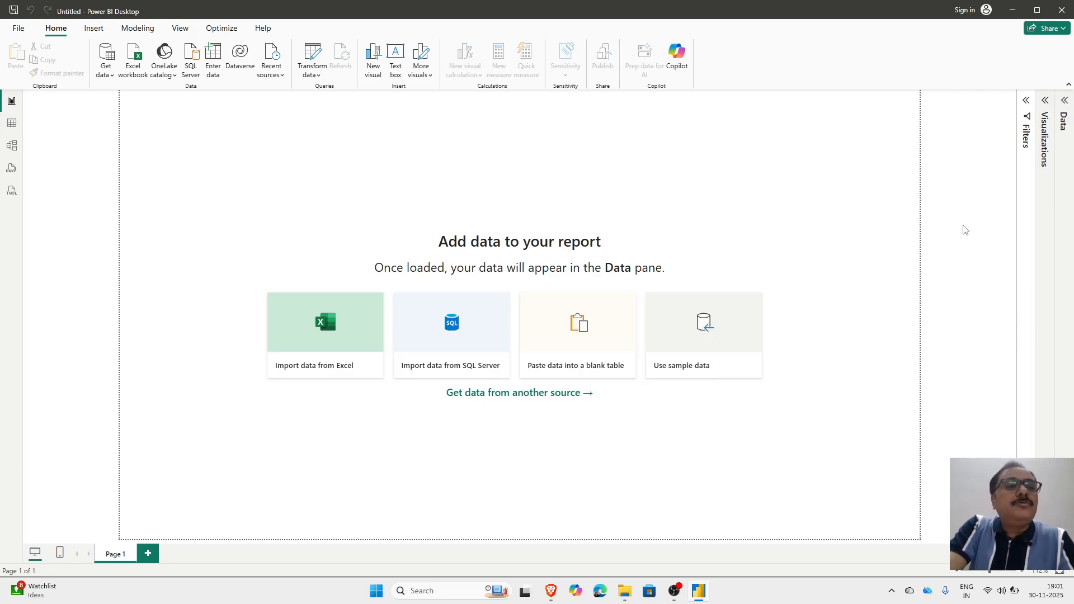
pyautogui.click(92, 31)
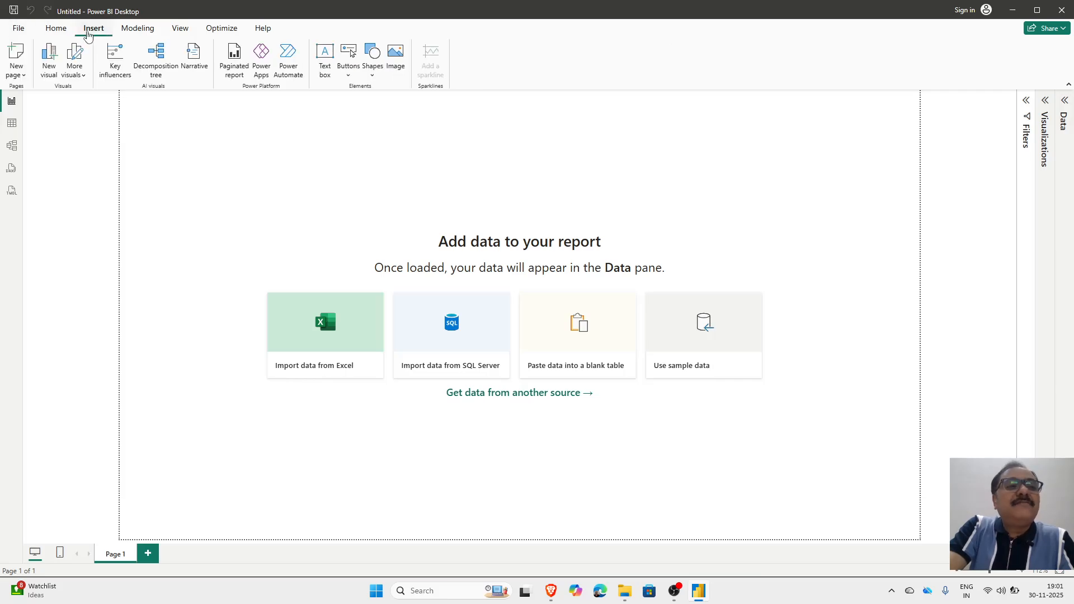
pyautogui.click(55, 33)
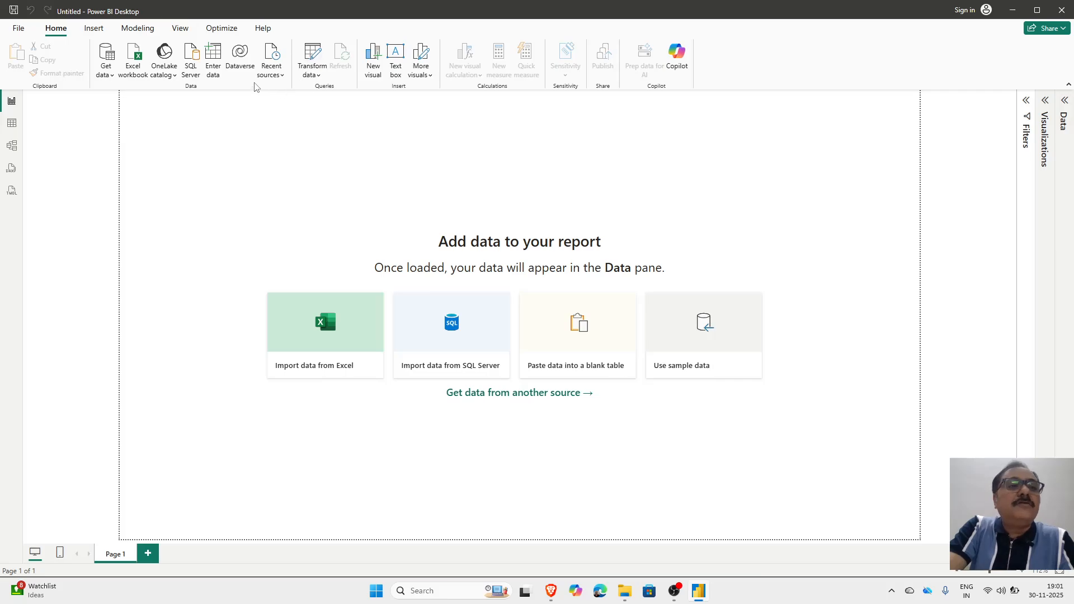
pyautogui.click(130, 32)
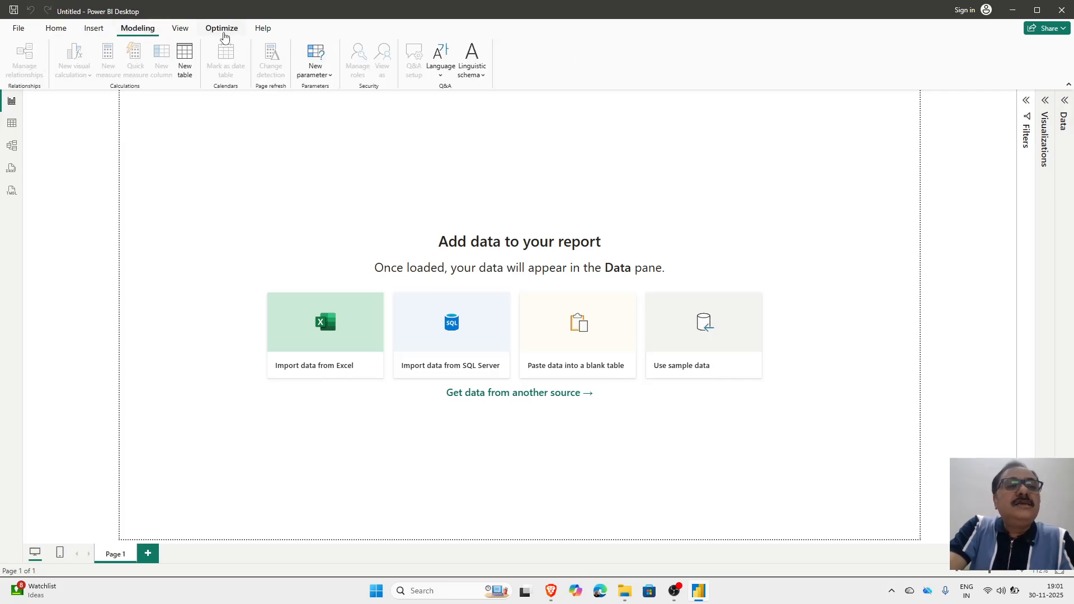
pyautogui.click(221, 31)
pyautogui.click(259, 35)
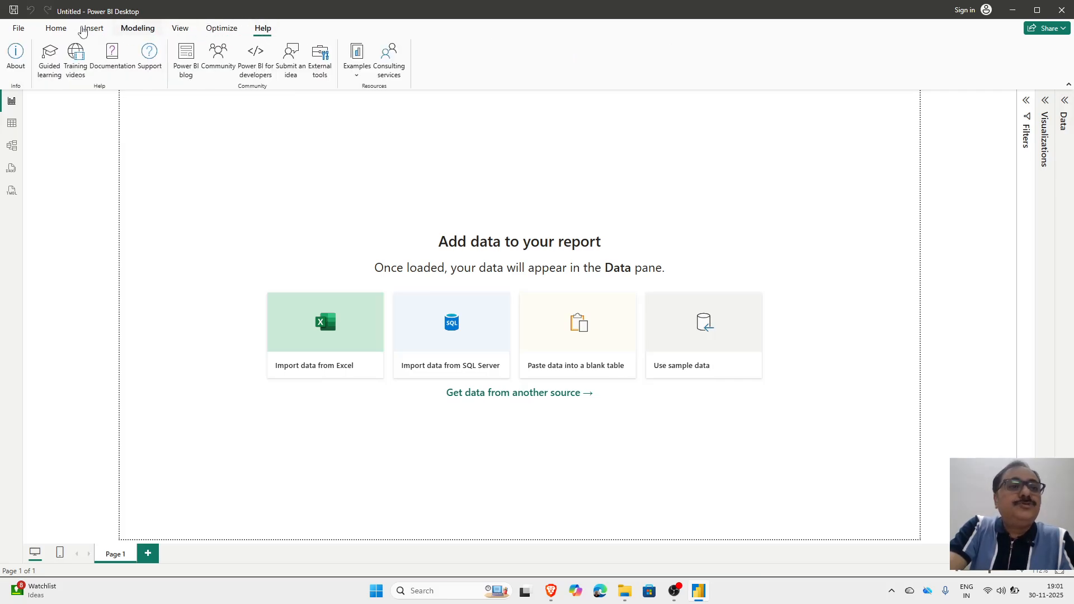
pyautogui.click(67, 32)
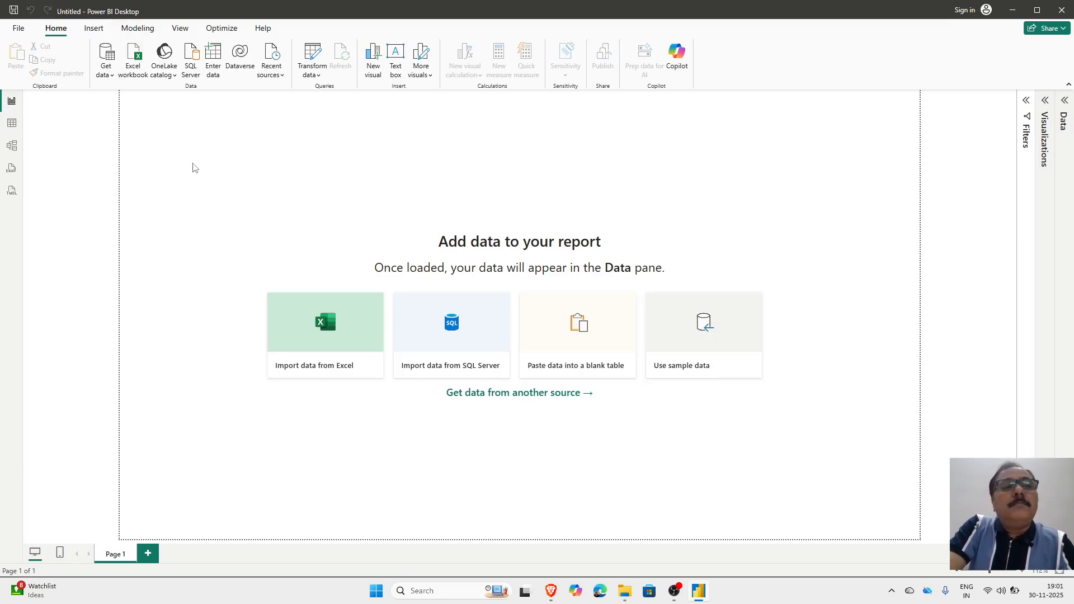
# Open Get Data and examine the available connectors in the full list and by category, including Database, Microsoft Fabric and Power Platform
pyautogui.click(112, 77)
pyautogui.click(107, 56)
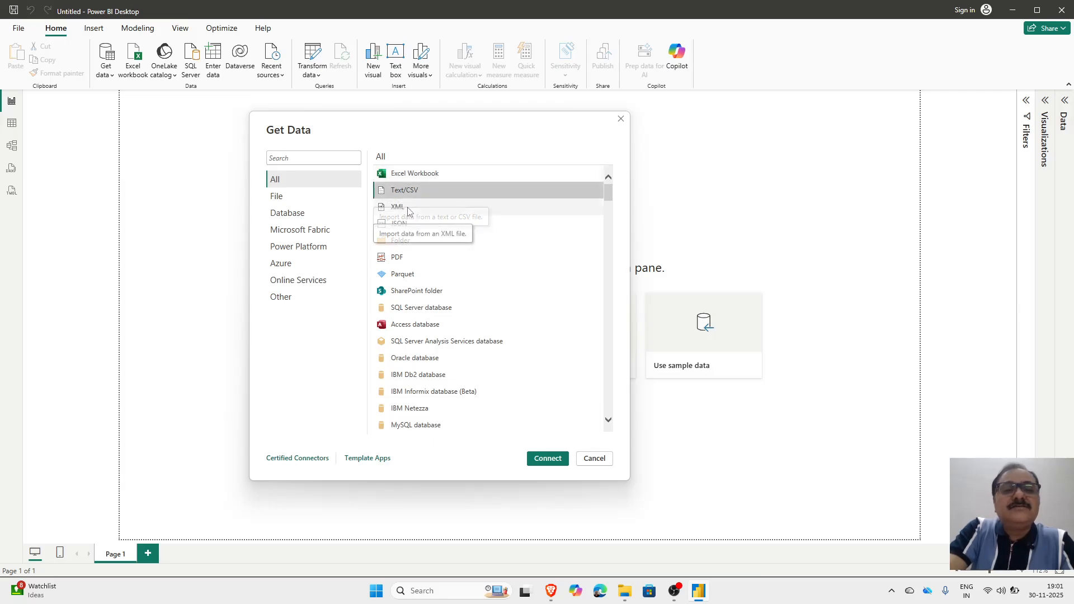
pyautogui.scroll(-5, 482, 219)
pyautogui.scroll(-15, 482, 219)
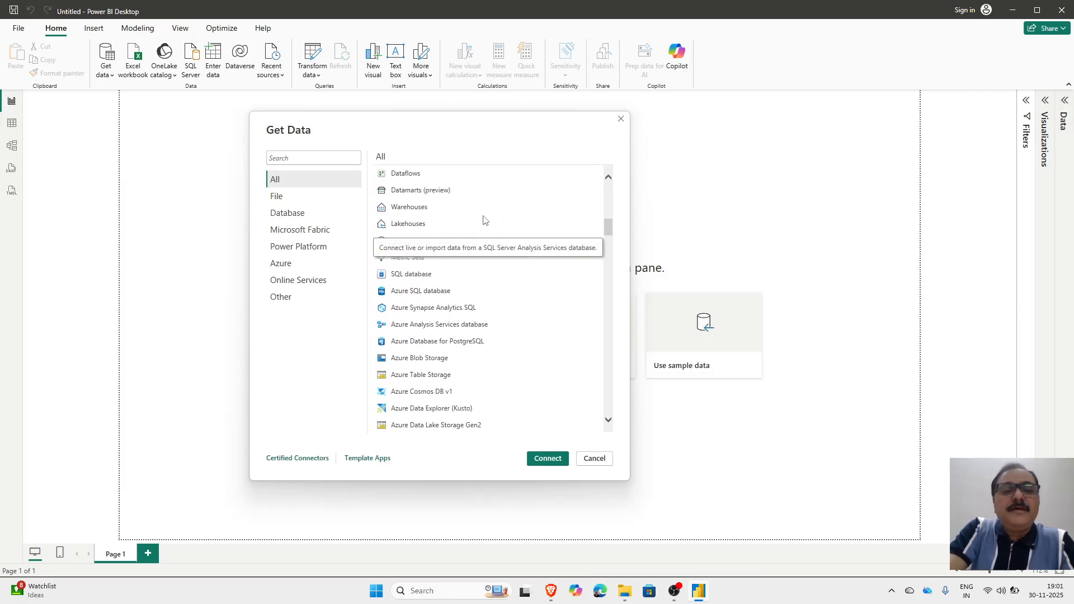
pyautogui.scroll(-2, 507, 218)
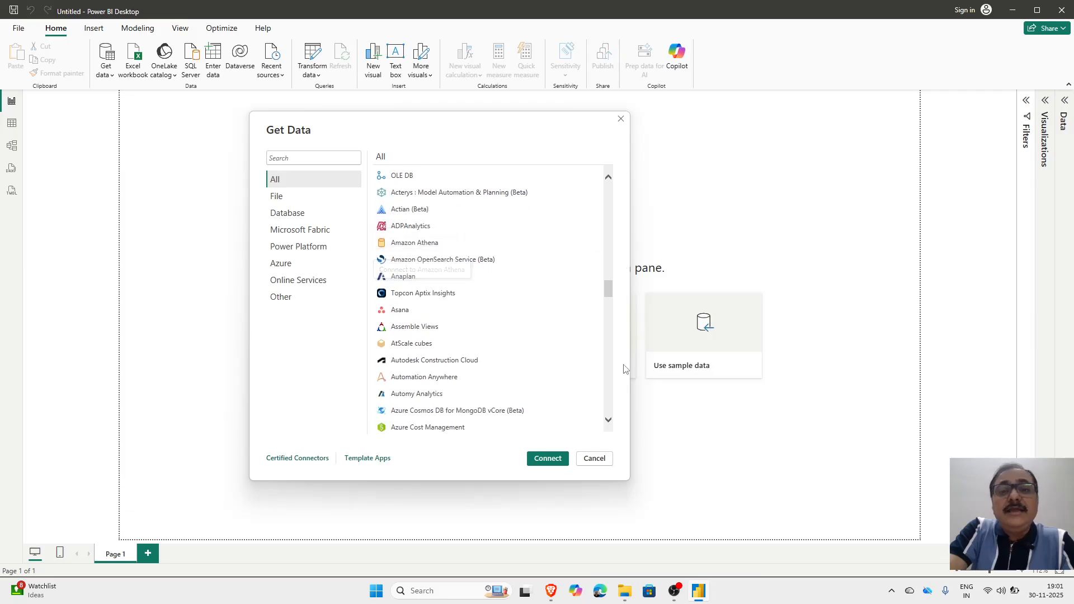
pyautogui.moveTo(609, 292); pyautogui.dragTo(597, 140)
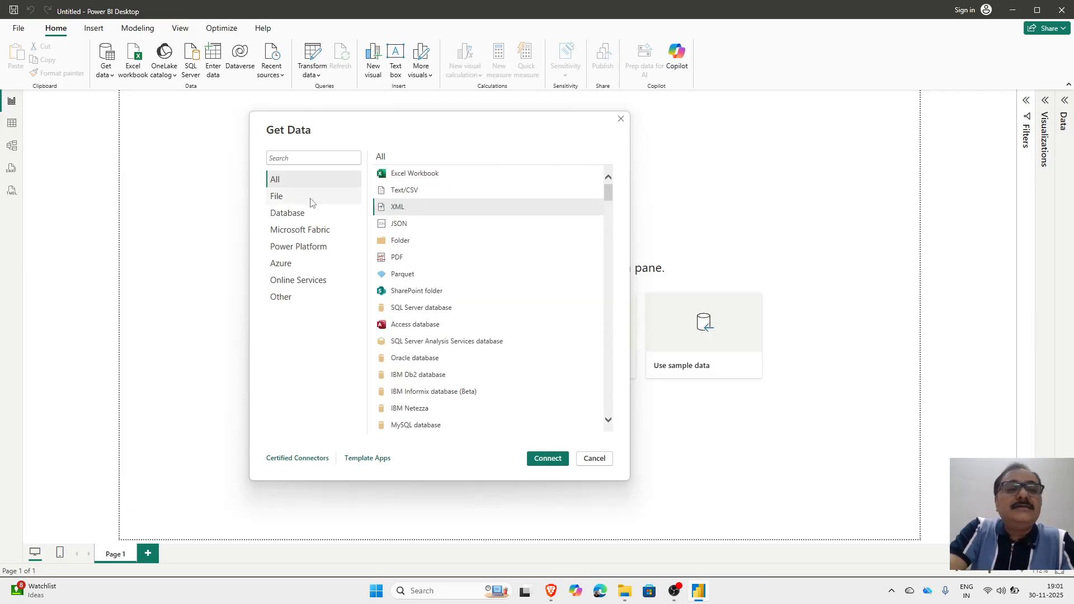
pyautogui.click(292, 203)
pyautogui.click(288, 219)
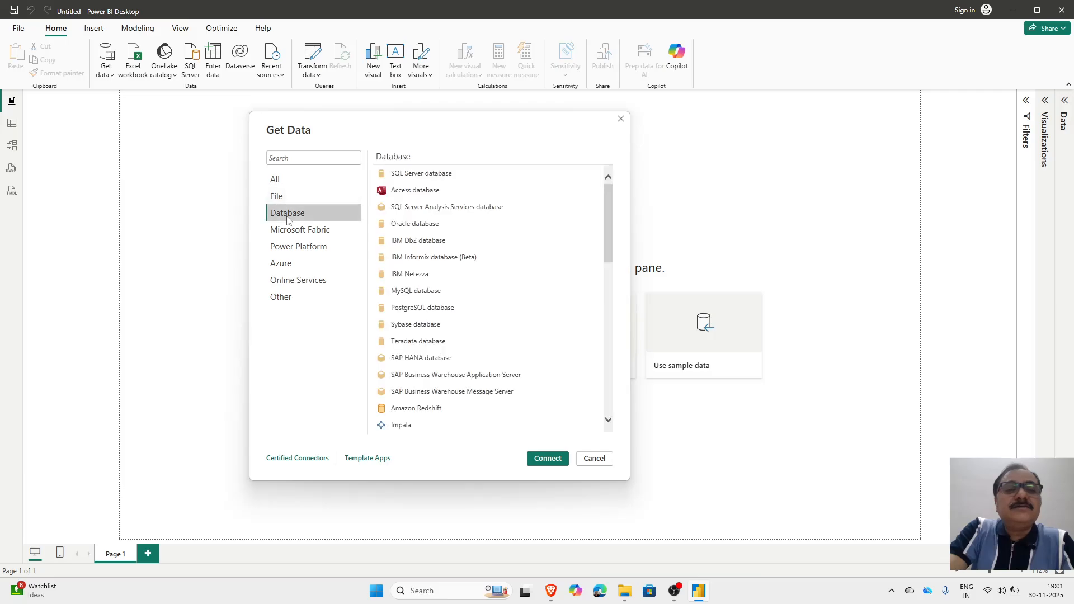
pyautogui.click(287, 231)
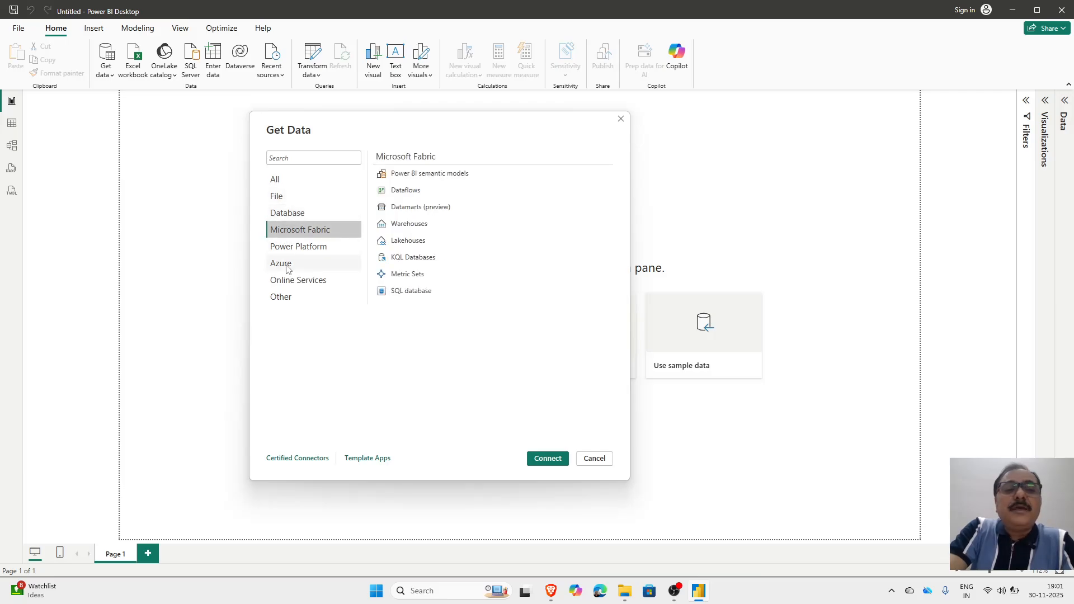
pyautogui.click(286, 268)
pyautogui.click(294, 246)
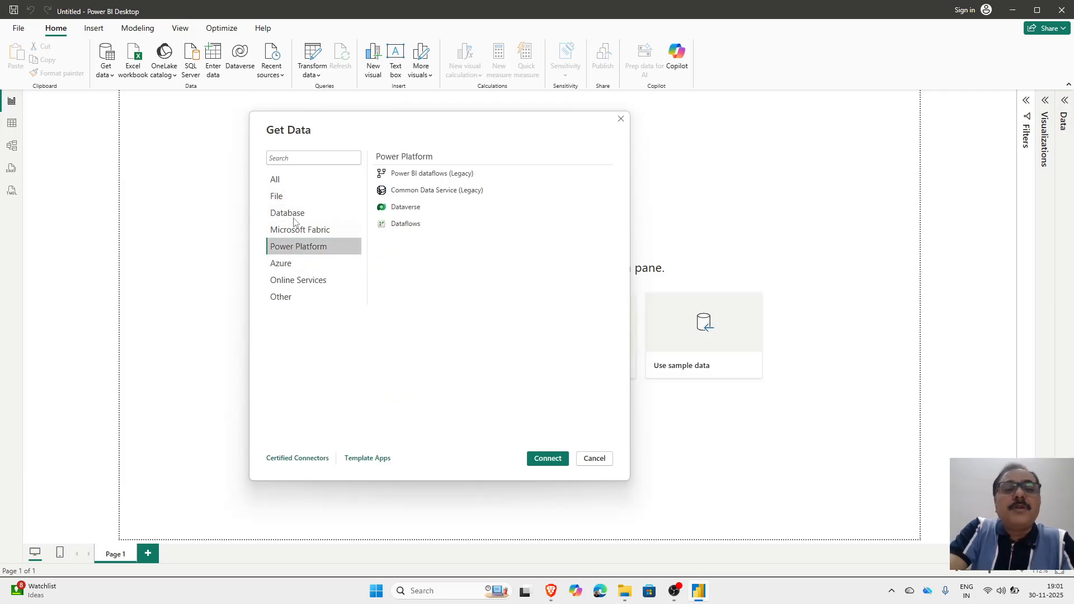
pyautogui.click(291, 185)
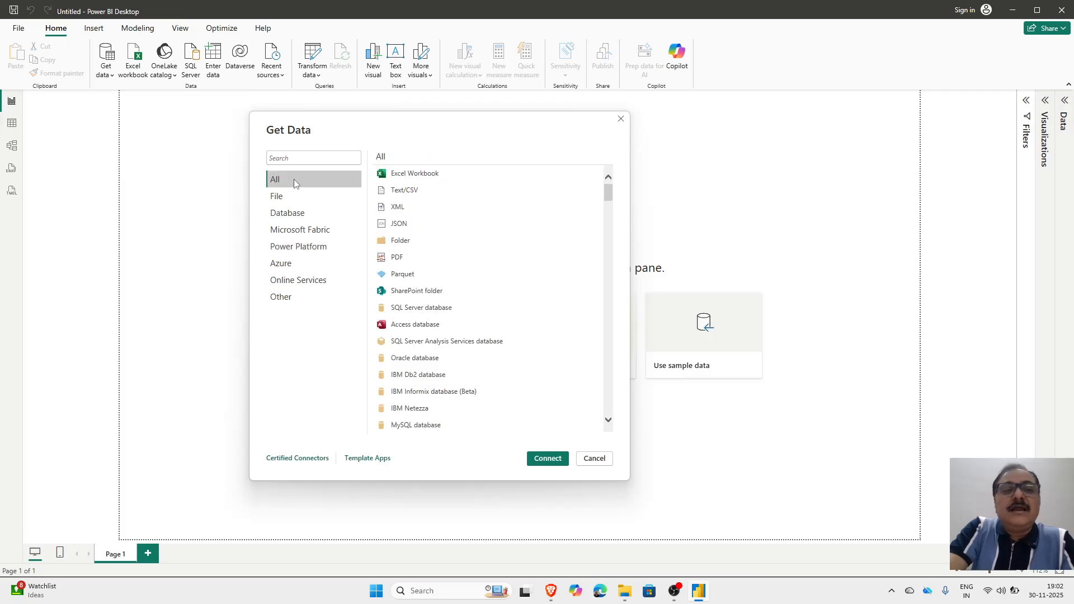
# Connect to an Excel Workbook source from the File category and open tips.xlsx from the Desktop
pyautogui.click(295, 200)
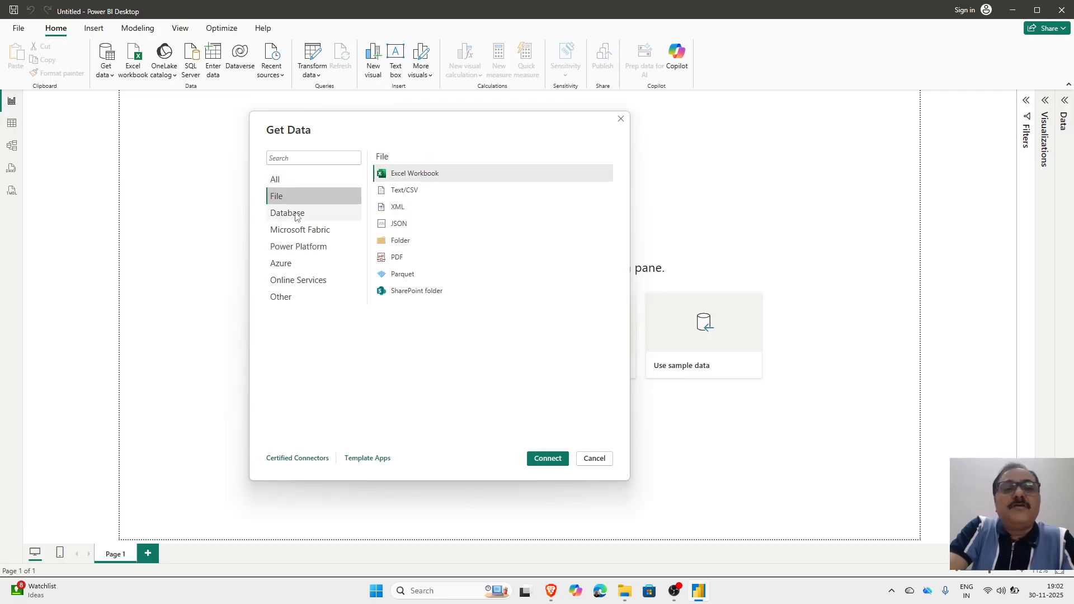
pyautogui.click(451, 175)
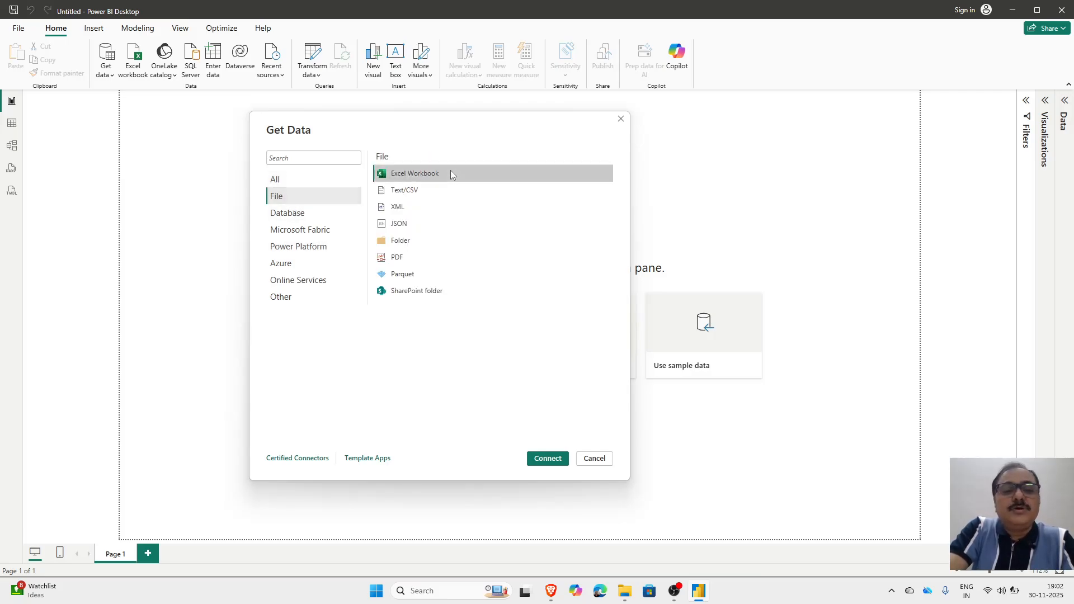
pyautogui.click(541, 459)
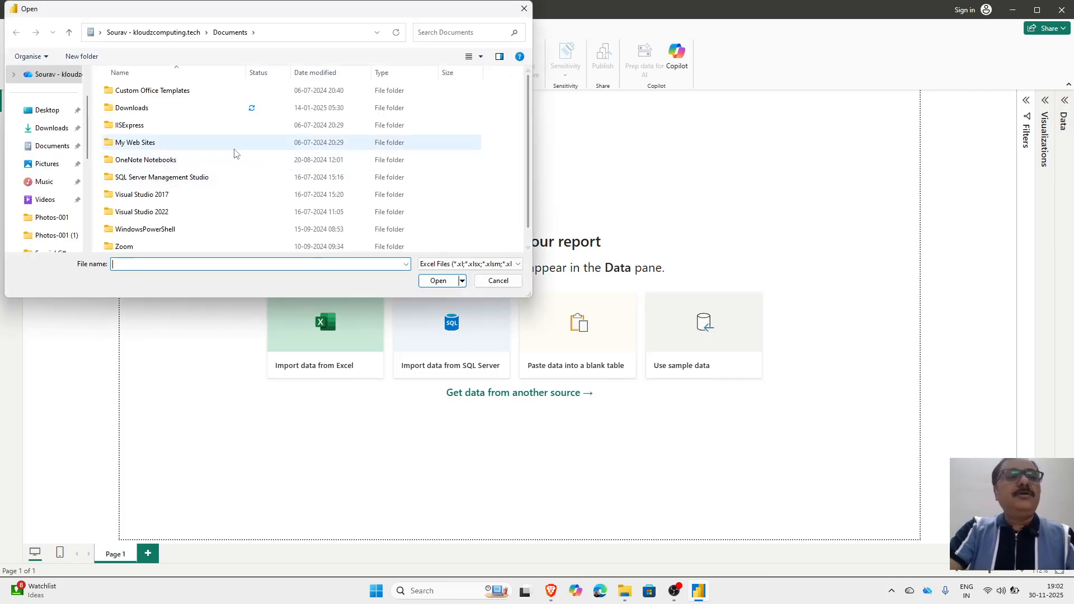
pyautogui.click(46, 110)
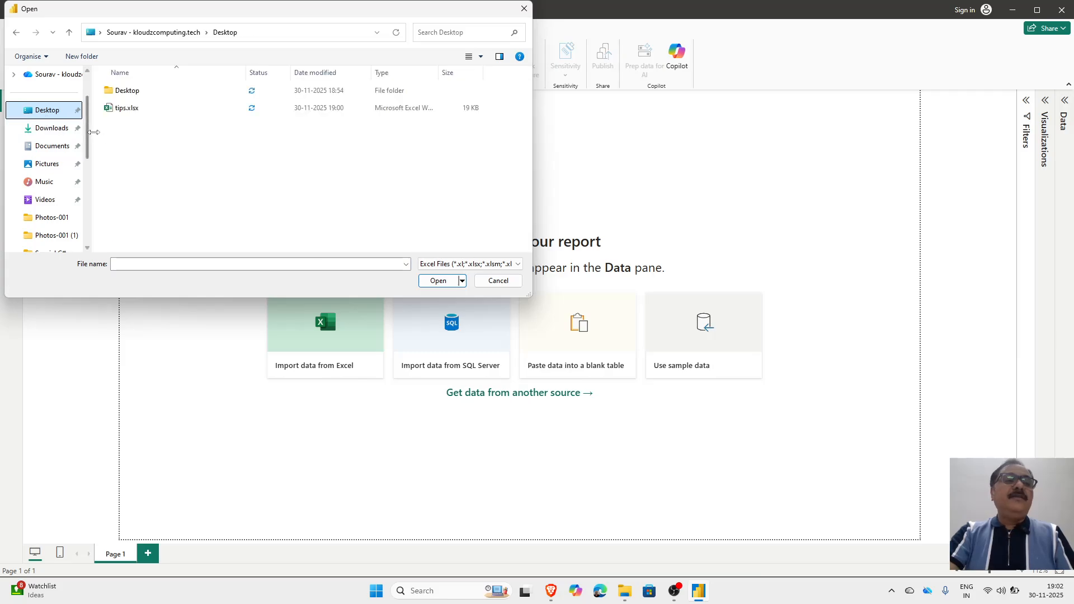
pyautogui.doubleClick(126, 108)
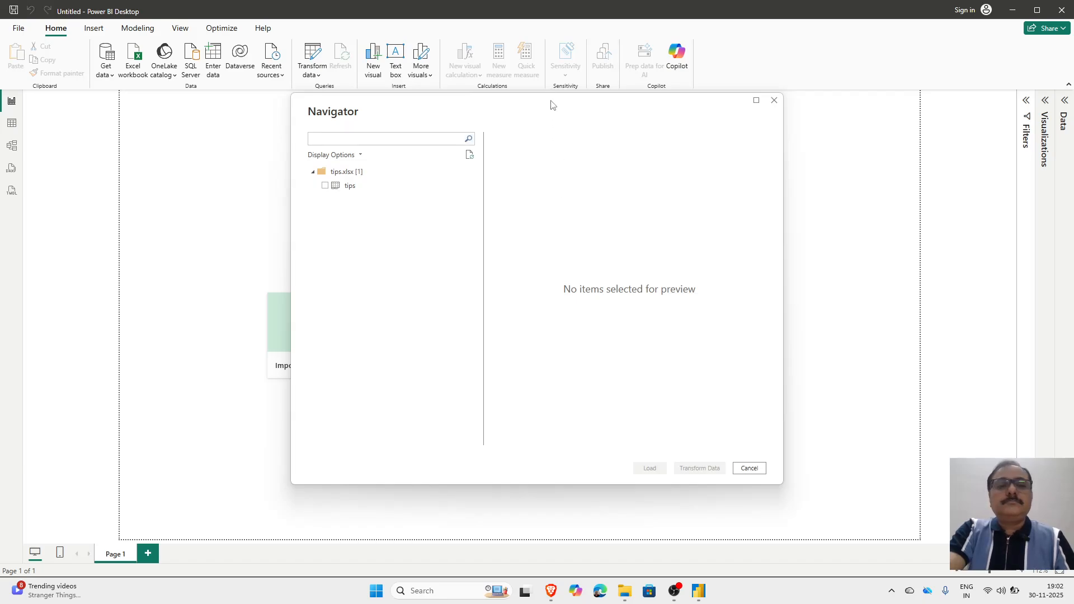
# Select the tips sheet of tips.xlsx for preview and load it into the report
pyautogui.moveTo(552, 105); pyautogui.dragTo(532, 105)
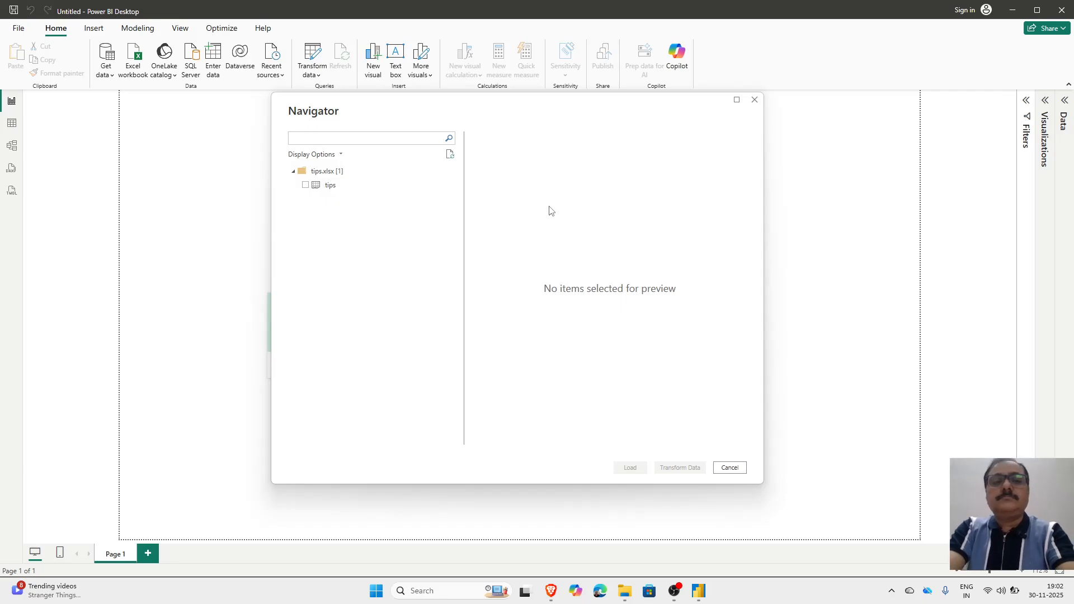
pyautogui.click(306, 190)
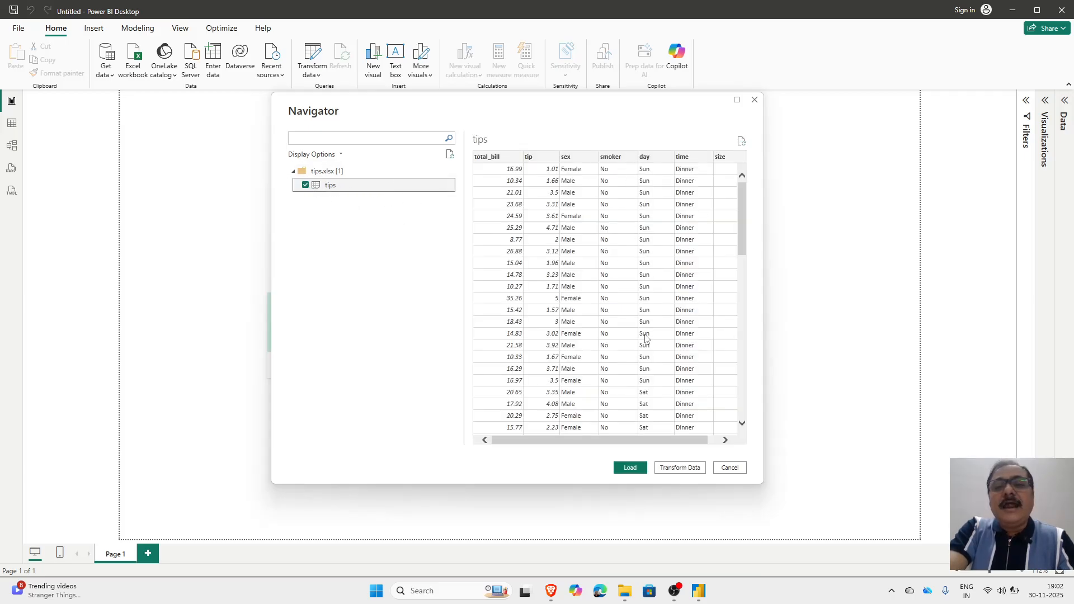
pyautogui.moveTo(745, 206)
pyautogui.mouseDown()
pyautogui.moveTo(742, 391)
pyautogui.moveTo(744, 184)
pyautogui.mouseUp()
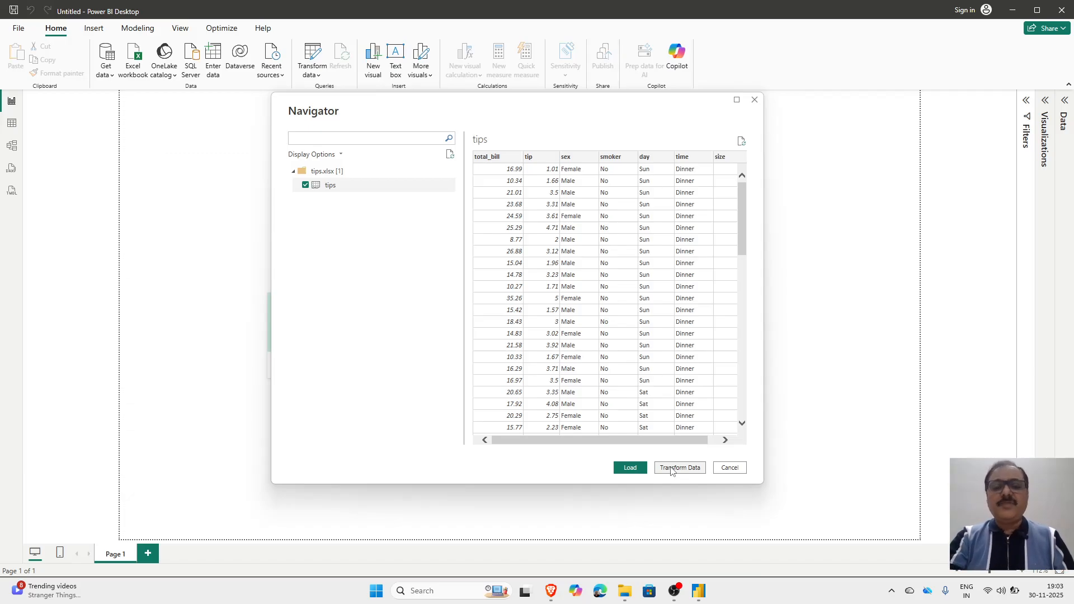
pyautogui.click(640, 469)
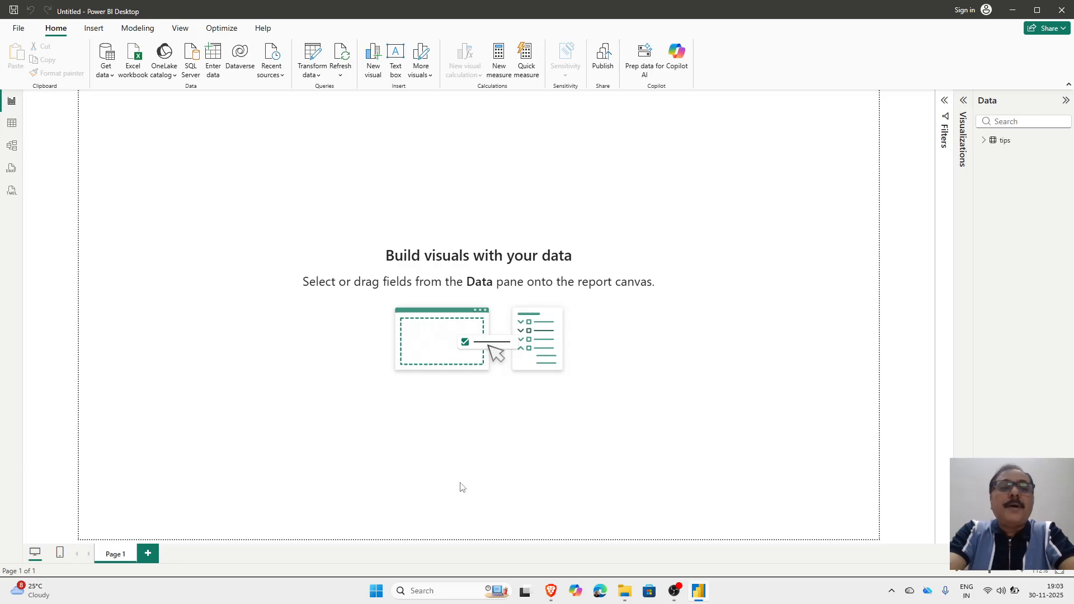
# Check the loaded tips table in Table view and Model view, and return to Report view
pyautogui.click(11, 123)
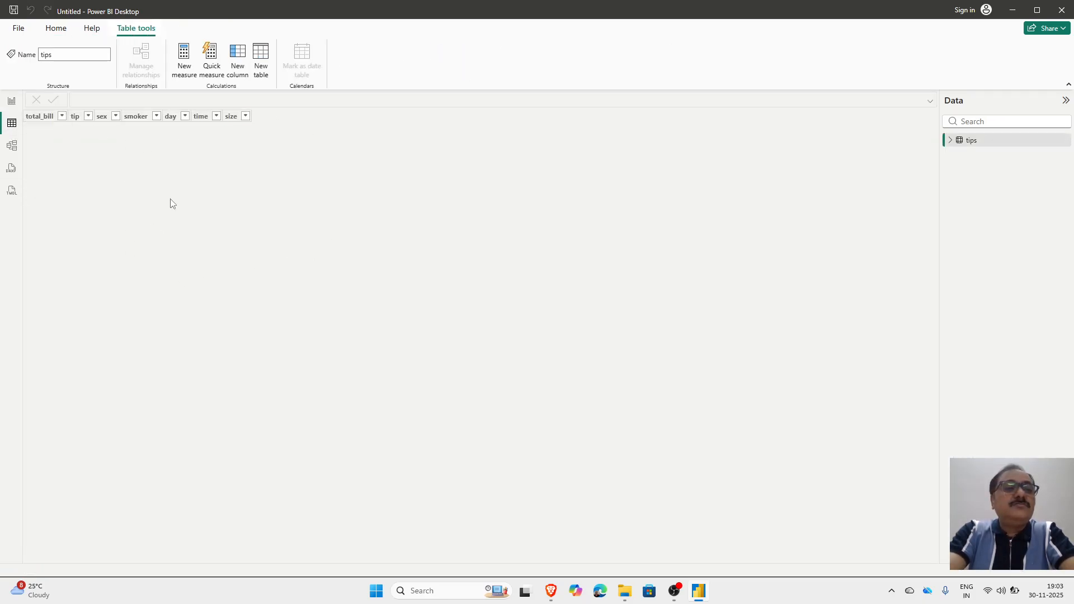
pyautogui.click(11, 147)
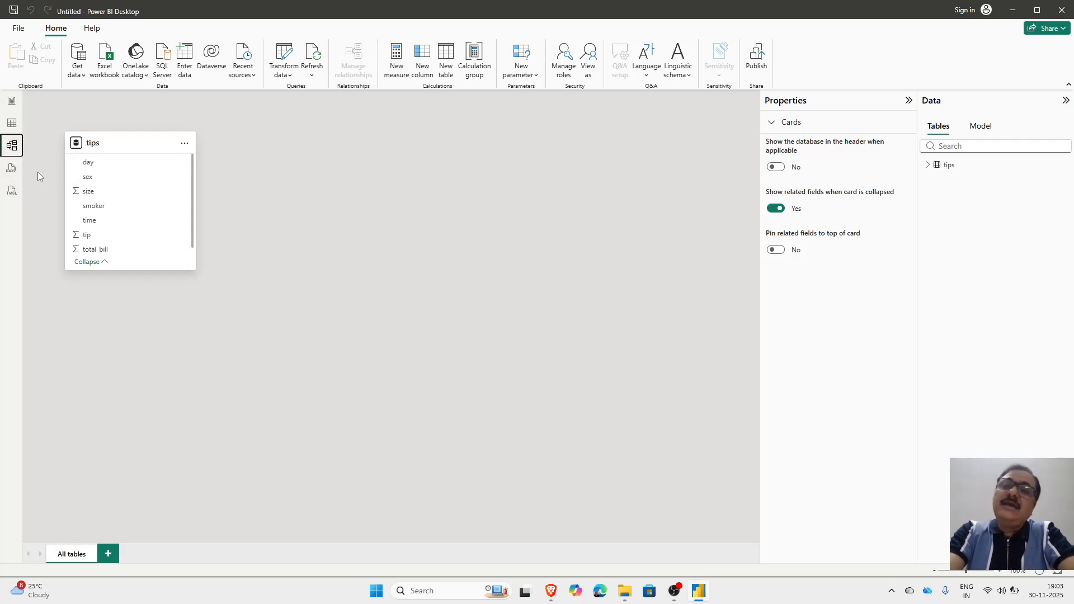
pyautogui.click(11, 102)
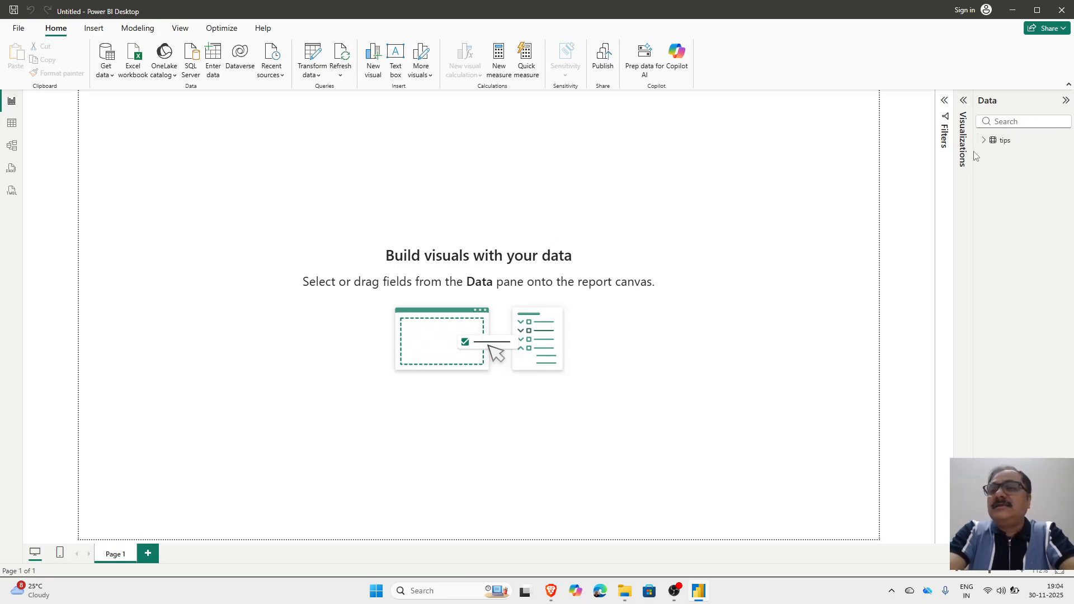
# Expand the field list of the tips table and the Visualizations pane
pyautogui.click(984, 141)
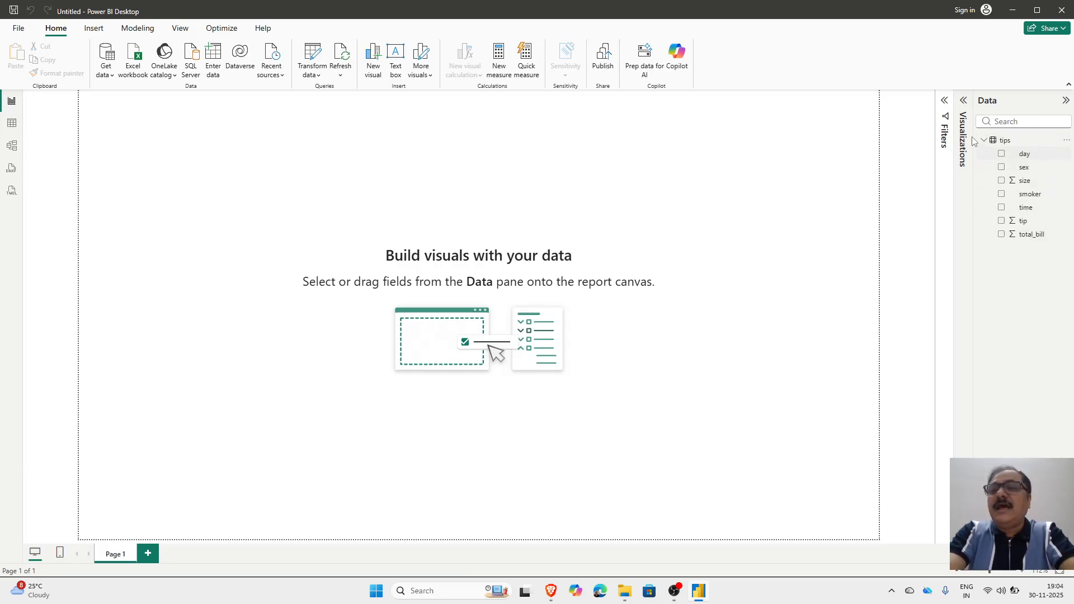
pyautogui.click(963, 100)
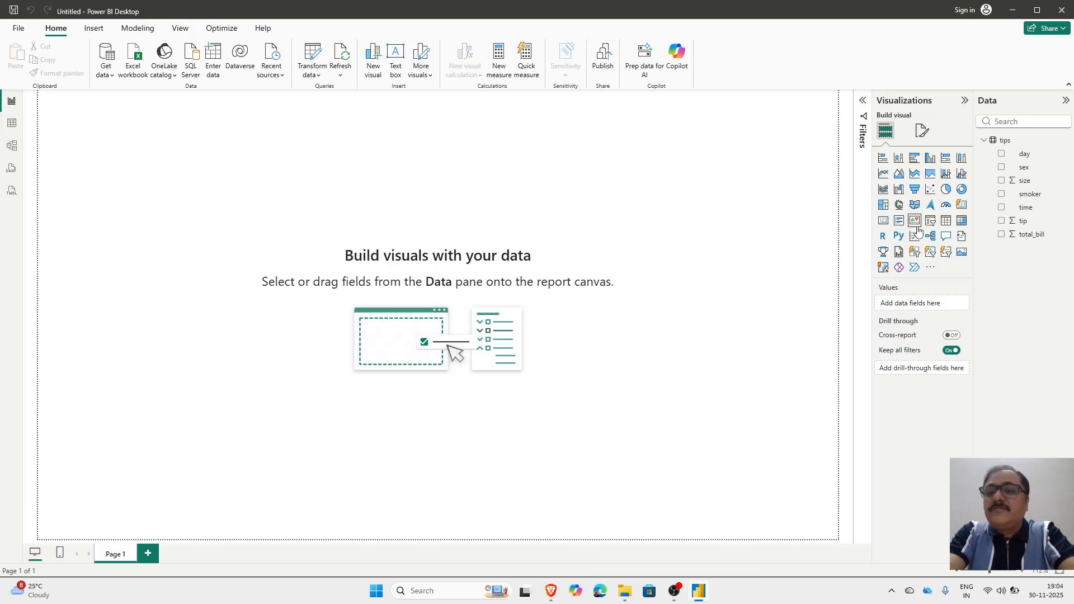
# Add a card visual summing total_bill, try it as a shorter card near the page's upper middle, and delete it
pyautogui.click(884, 223)
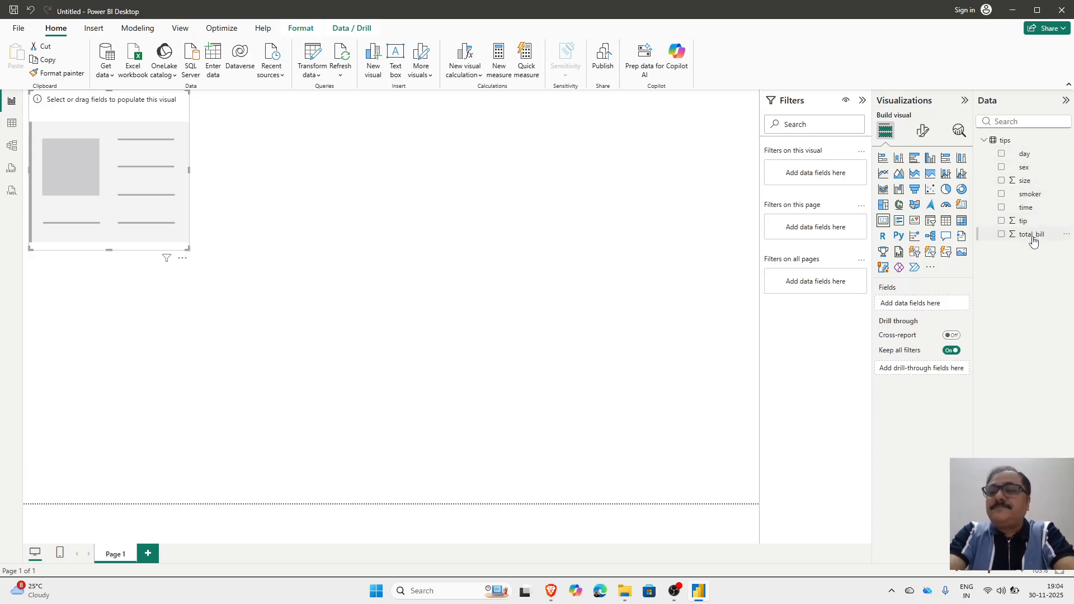
pyautogui.moveTo(1032, 240); pyautogui.dragTo(167, 204)
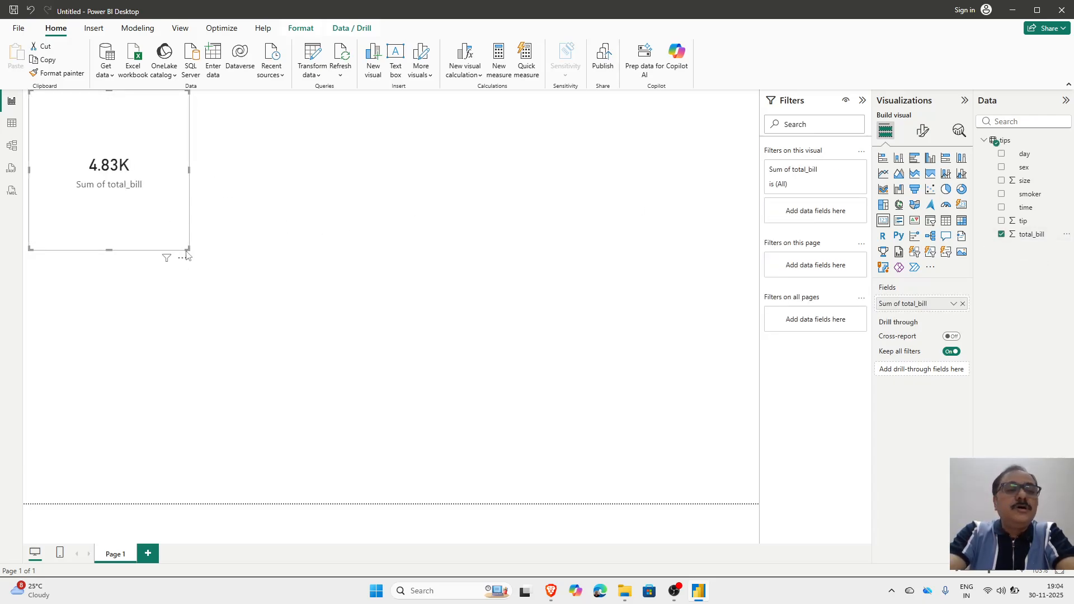
pyautogui.moveTo(189, 244); pyautogui.dragTo(183, 162)
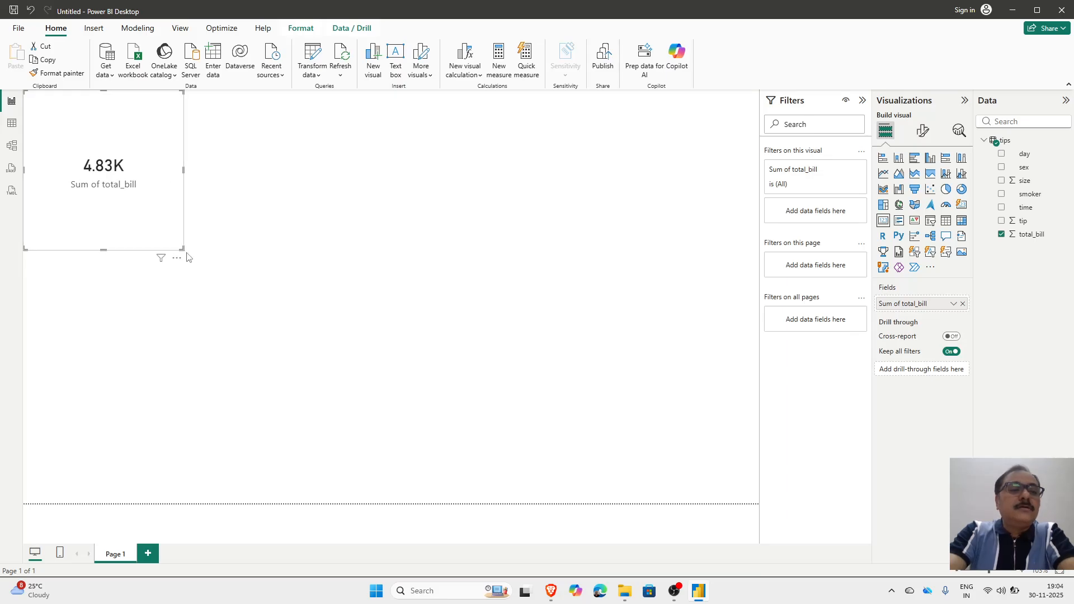
pyautogui.moveTo(183, 250); pyautogui.dragTo(533, 171)
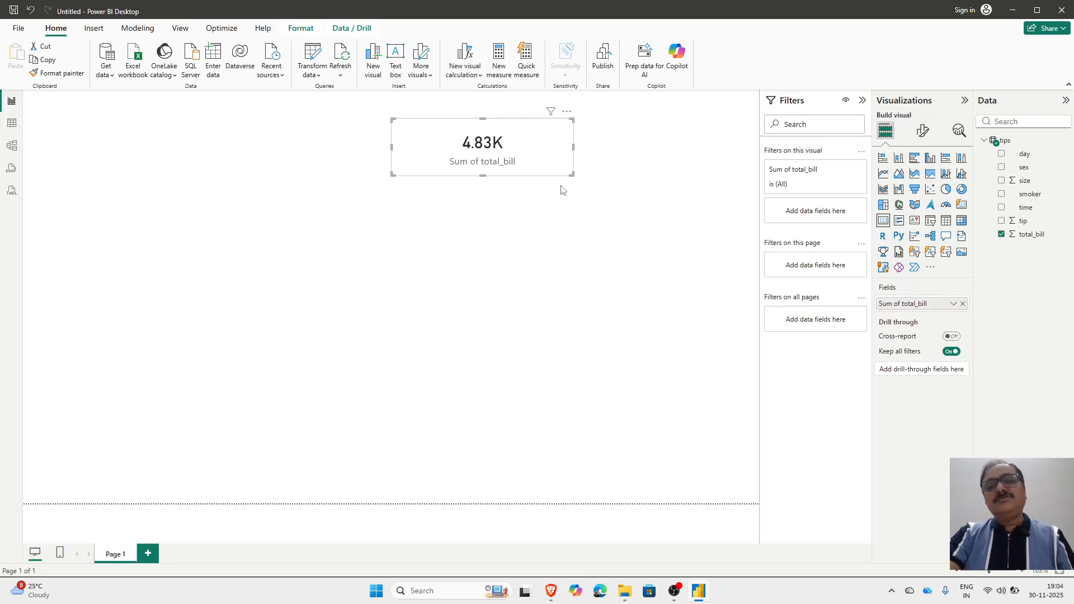
pyautogui.press('Delete')
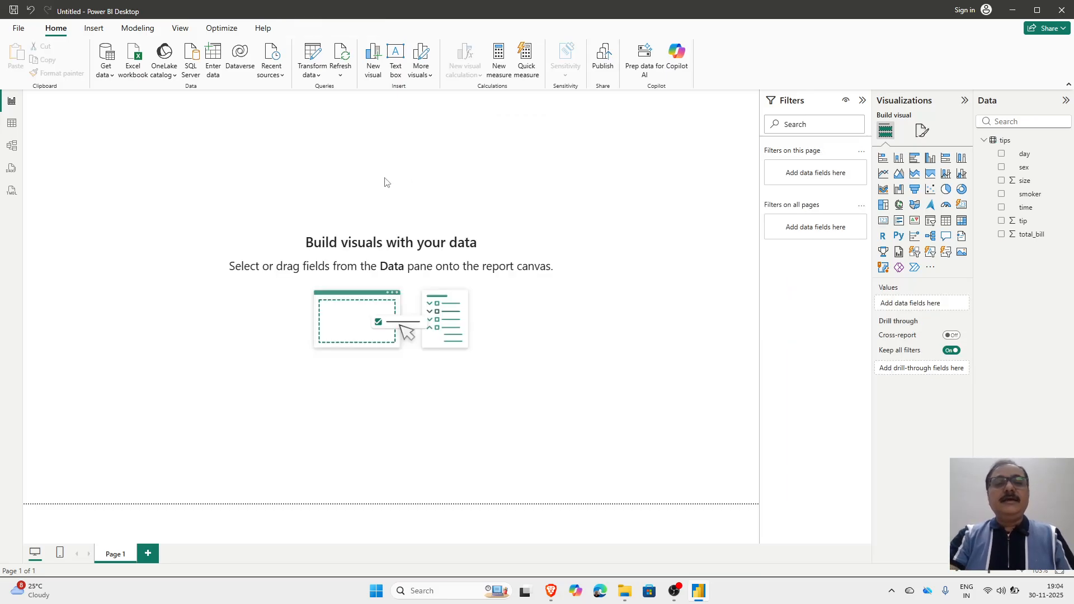
# Add a new card visual, try the day field in it, and remove the field to leave the card empty
pyautogui.click(884, 222)
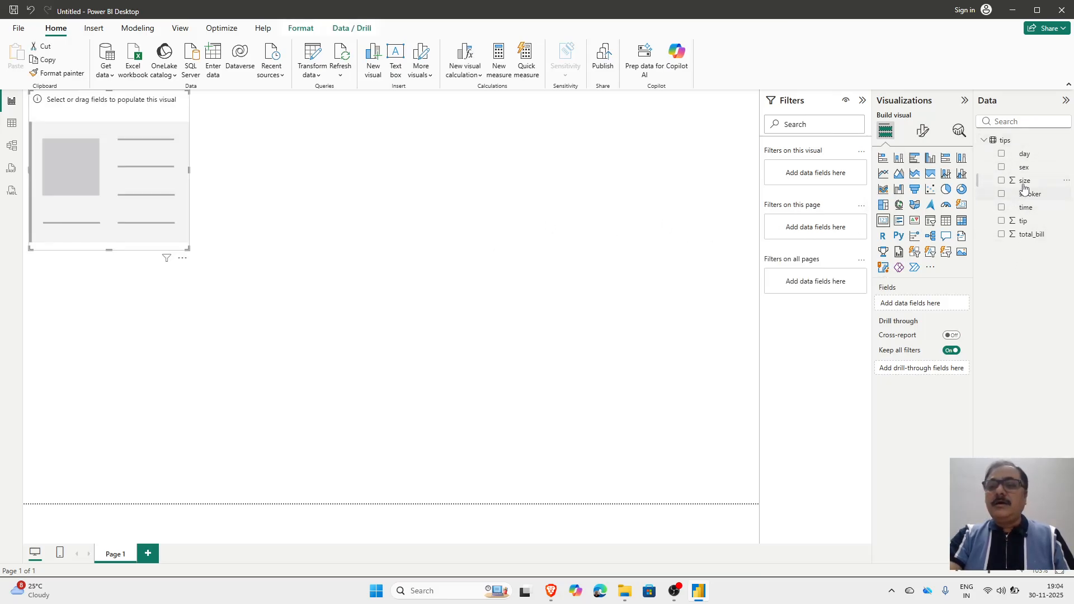
pyautogui.moveTo(1023, 157); pyautogui.dragTo(917, 308)
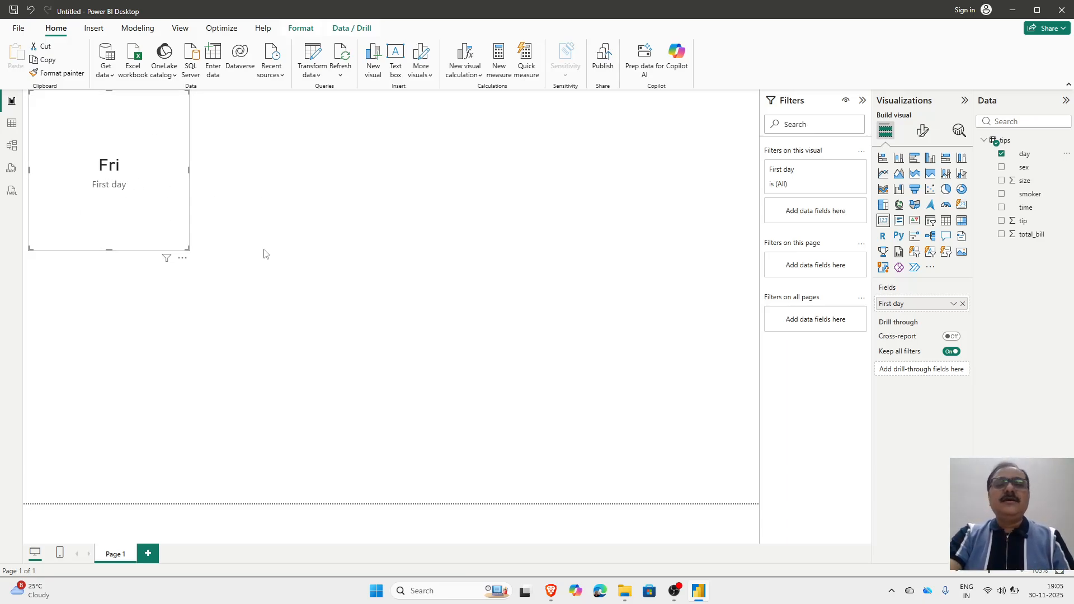
pyautogui.click(963, 304)
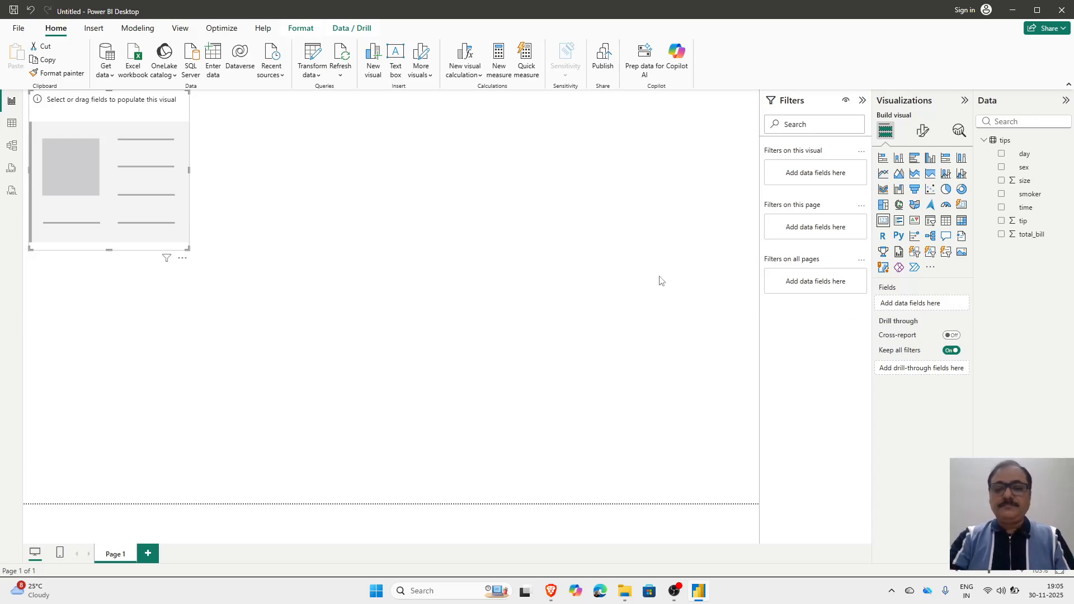
pyautogui.moveTo(681, 601)
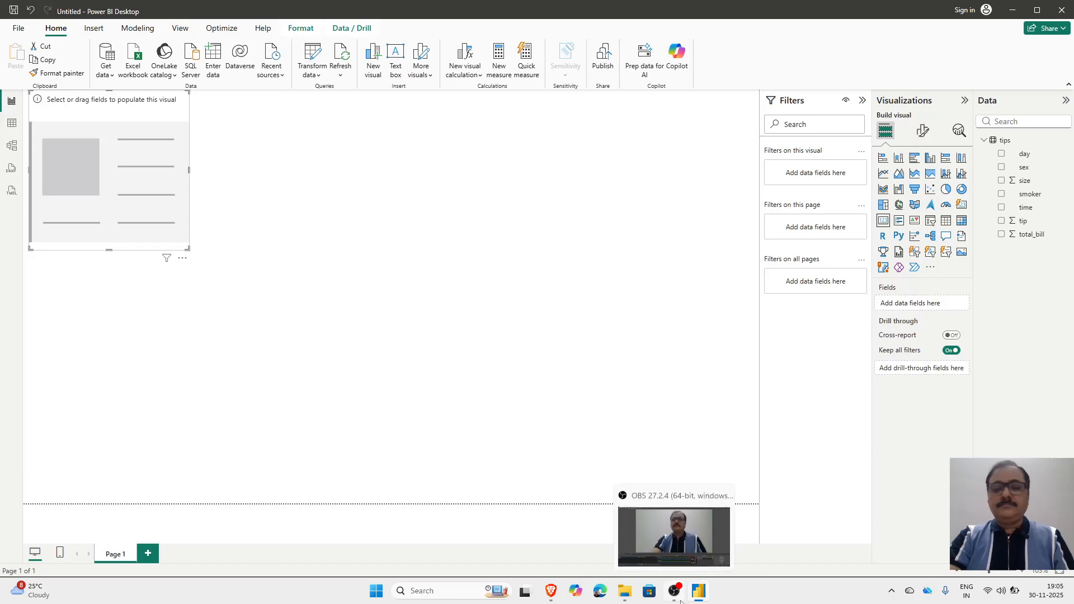